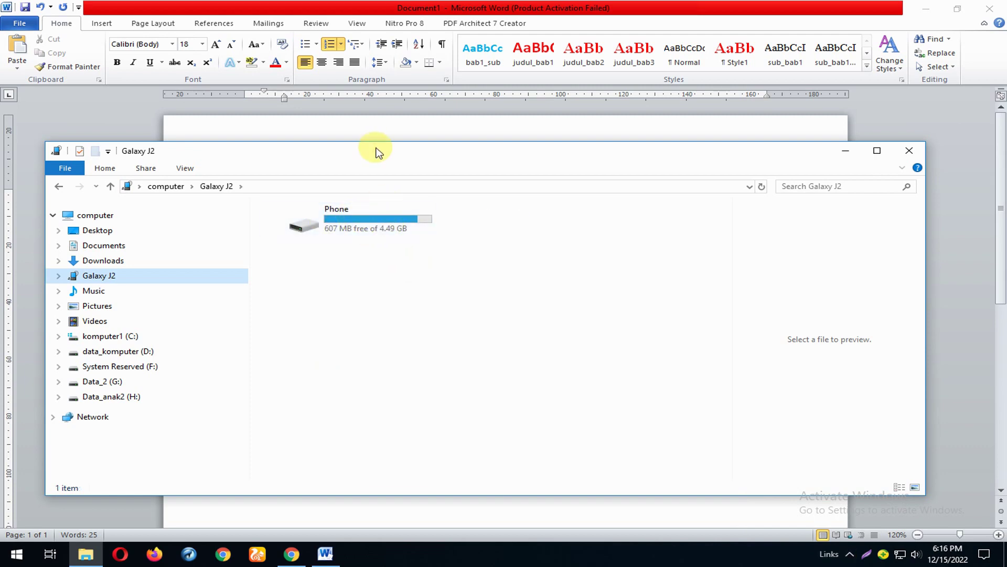
- Switch to the Word document and add numbered items "Allow the connection on your phone" and "Find the files"
{"action": "left_click", "coordinate": [397, 131]}
{"action": "key", "text": "Return"}
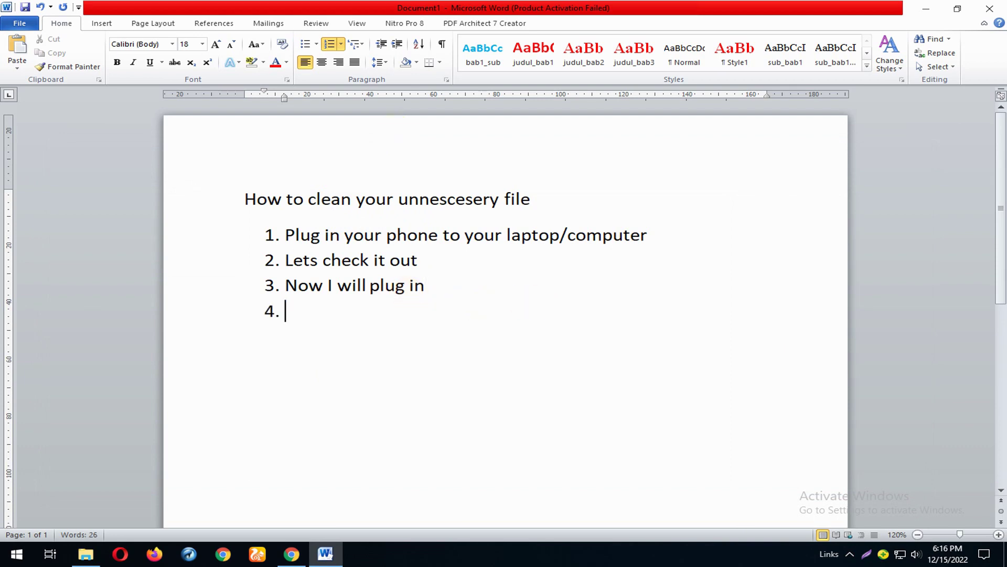
{"action": "type", "text": "allow"}
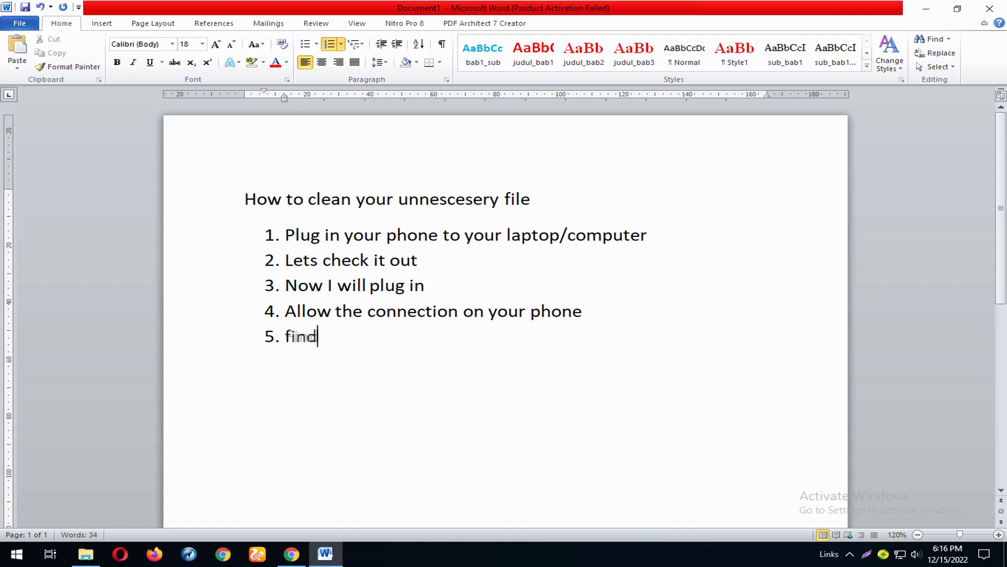
{"action": "type", "text": "the files"}
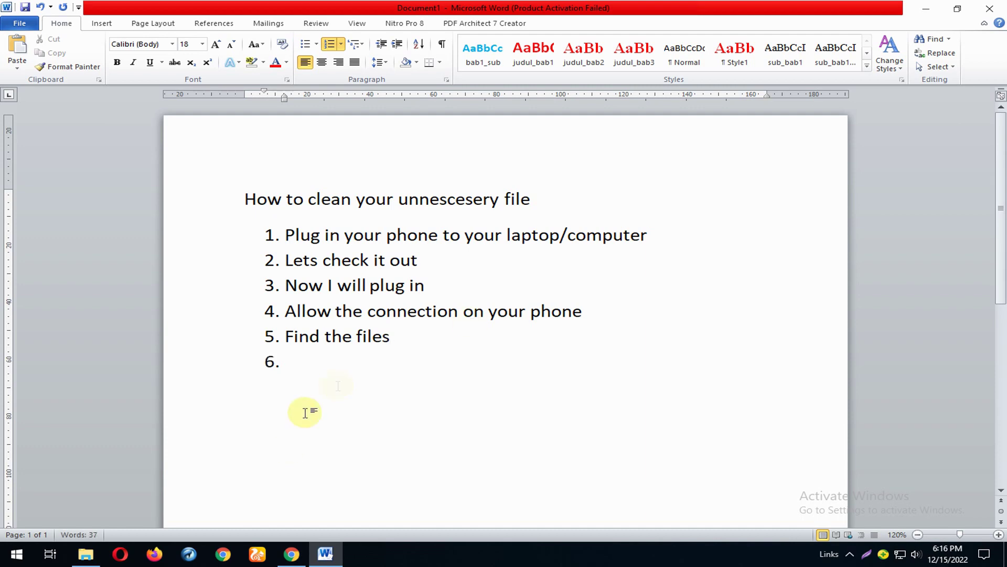
- Switch to File Explorer and open the Phone storage of the Galaxy J2
{"action": "left_click", "coordinate": [84, 559]}
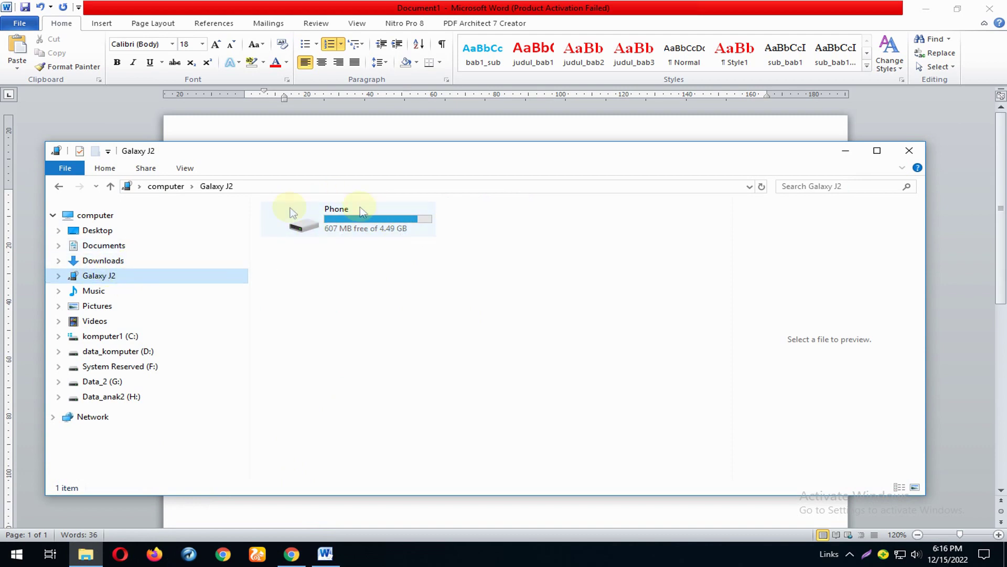
{"action": "left_click", "coordinate": [357, 227]}
{"action": "double_click", "coordinate": [357, 227]}
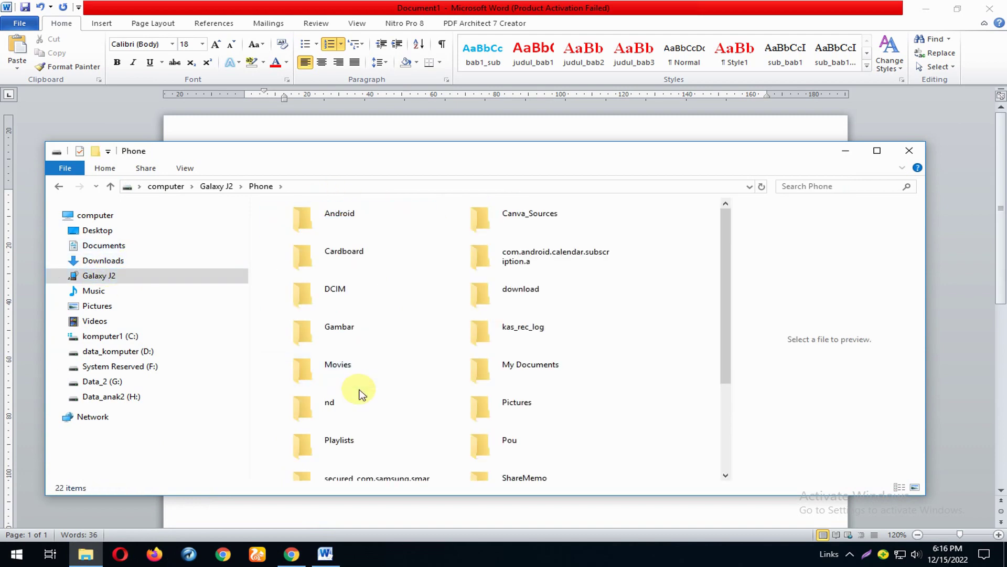
- Check the contents of the Camera folder inside DCIM and return to the Phone storage root
{"action": "left_click_drag", "start_coordinate": [657, 149], "coordinate": [660, 124]}
{"action": "double_click", "coordinate": [346, 264]}
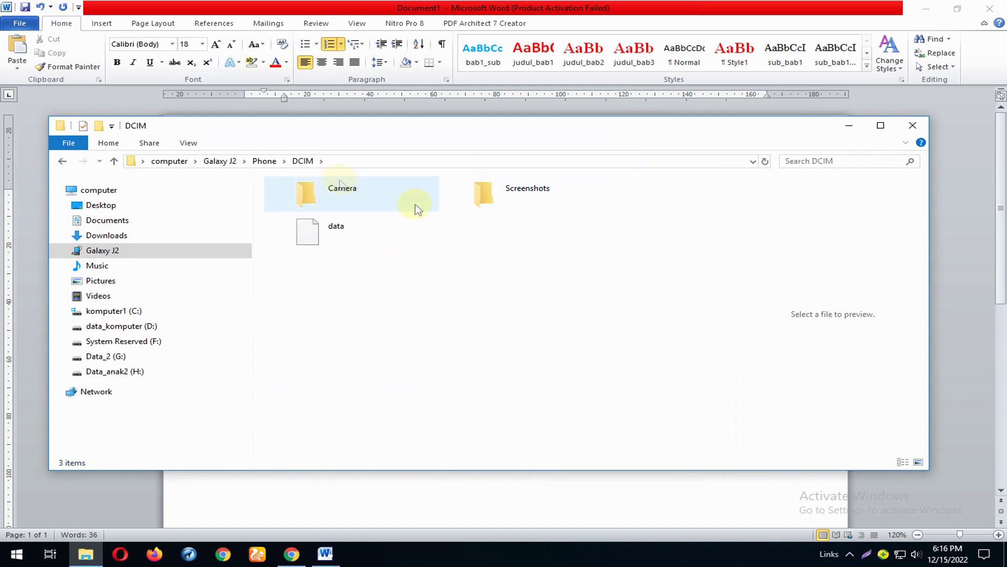
{"action": "double_click", "coordinate": [356, 195]}
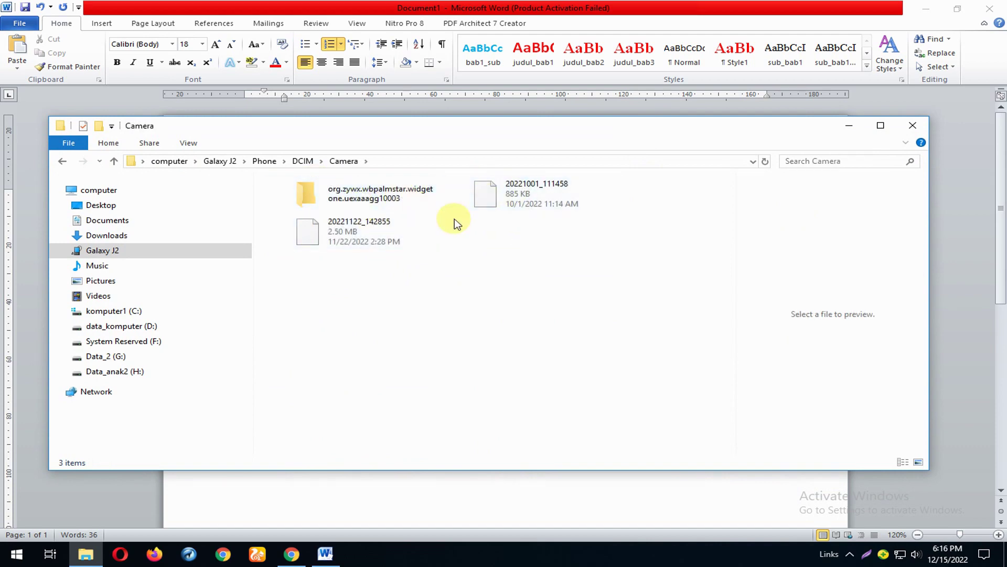
{"action": "left_click", "coordinate": [299, 160]}
{"action": "left_click", "coordinate": [265, 161]}
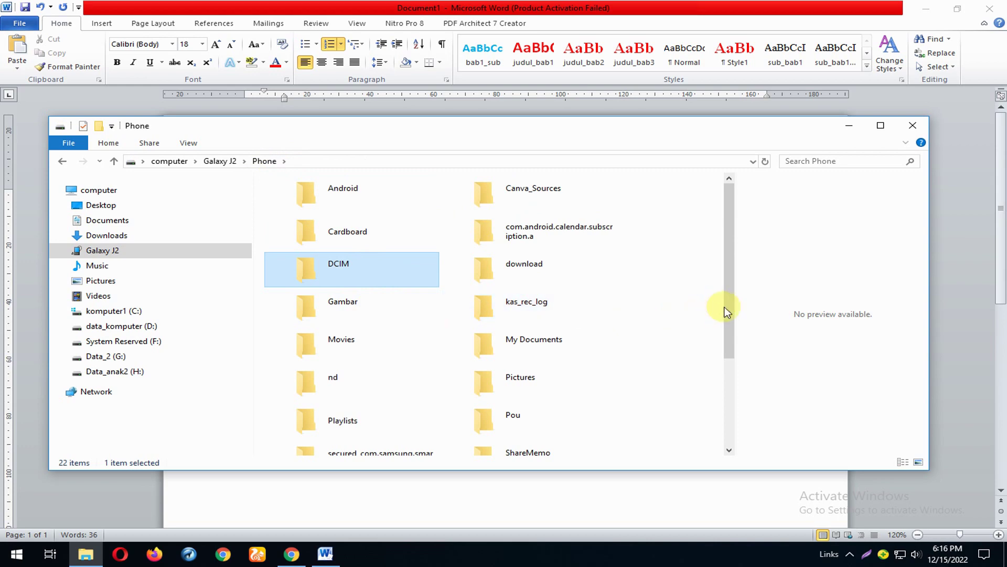
- Open the WhatsApp folder in the Phone storage
{"action": "left_click_drag", "start_coordinate": [729, 306], "coordinate": [724, 418]}
{"action": "left_click_drag", "start_coordinate": [646, 446], "coordinate": [646, 446]}
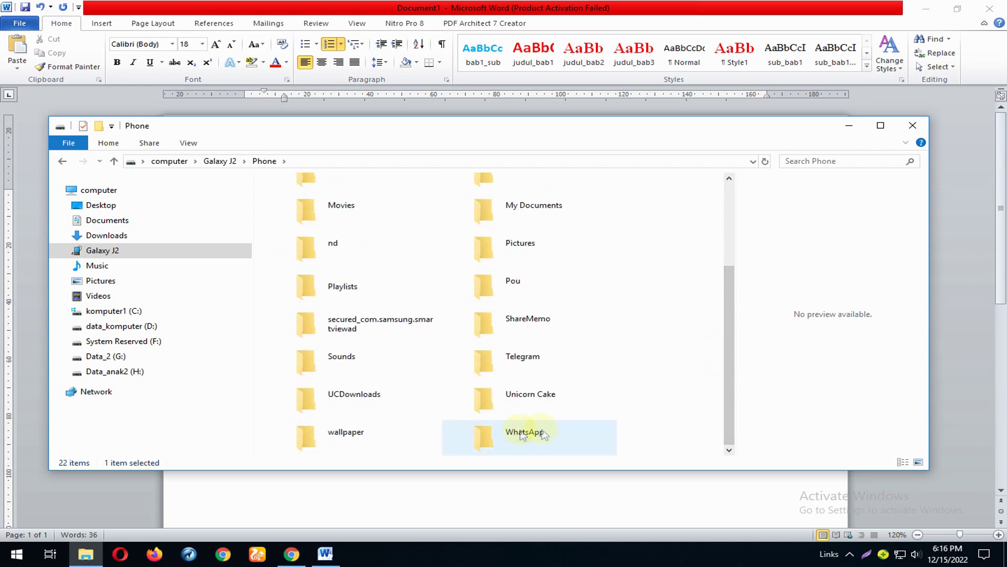
{"action": "left_click", "coordinate": [522, 439]}
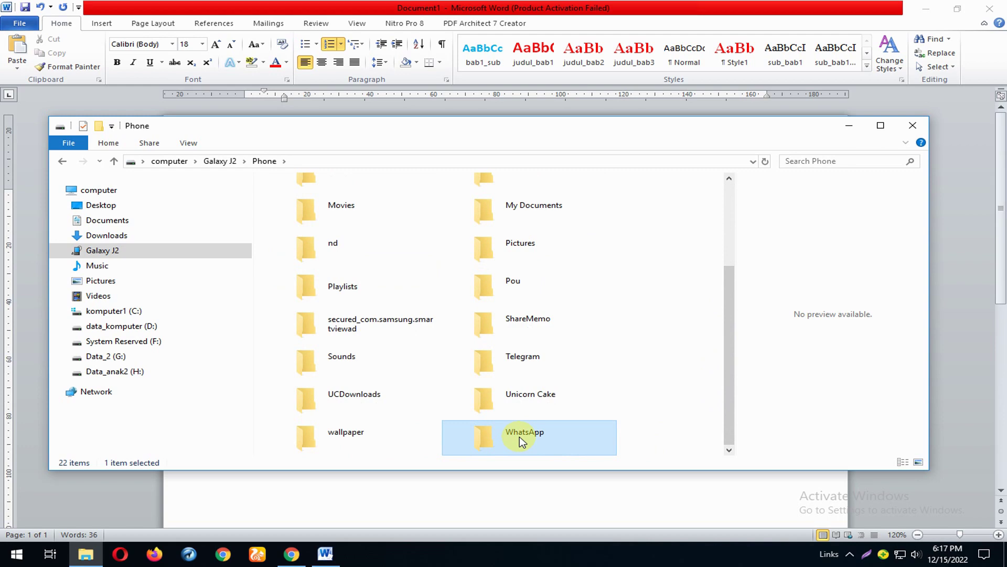
{"action": "double_click", "coordinate": [502, 442]}
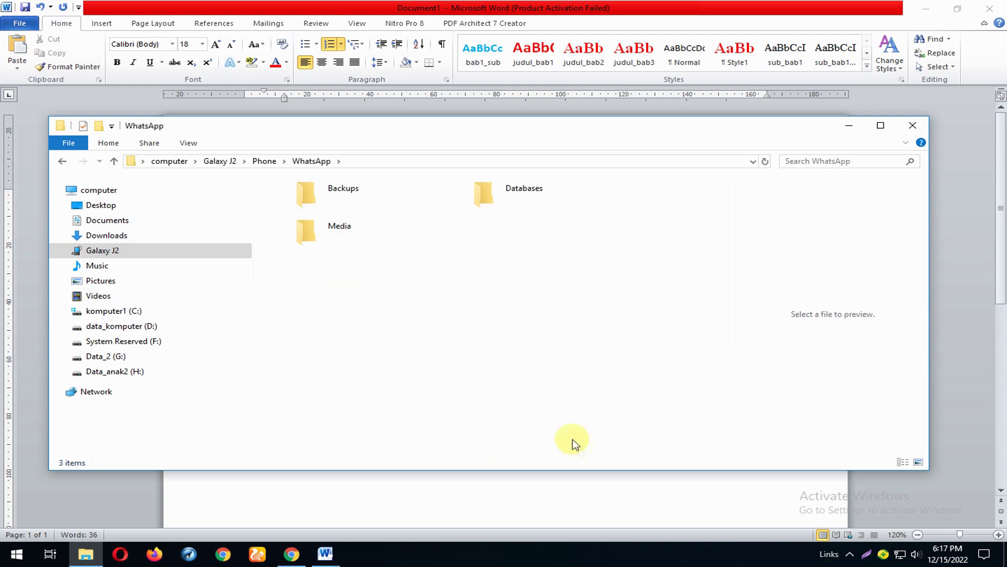
- Permanently delete all nine msgstore backup files in WhatsApp's Databases folder
{"action": "left_click", "coordinate": [382, 199]}
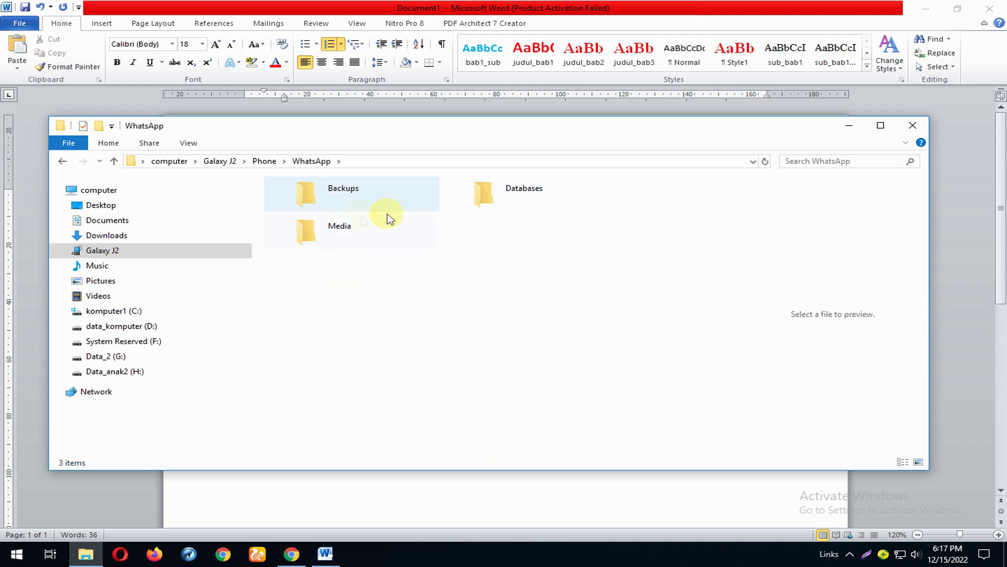
{"action": "double_click", "coordinate": [493, 196]}
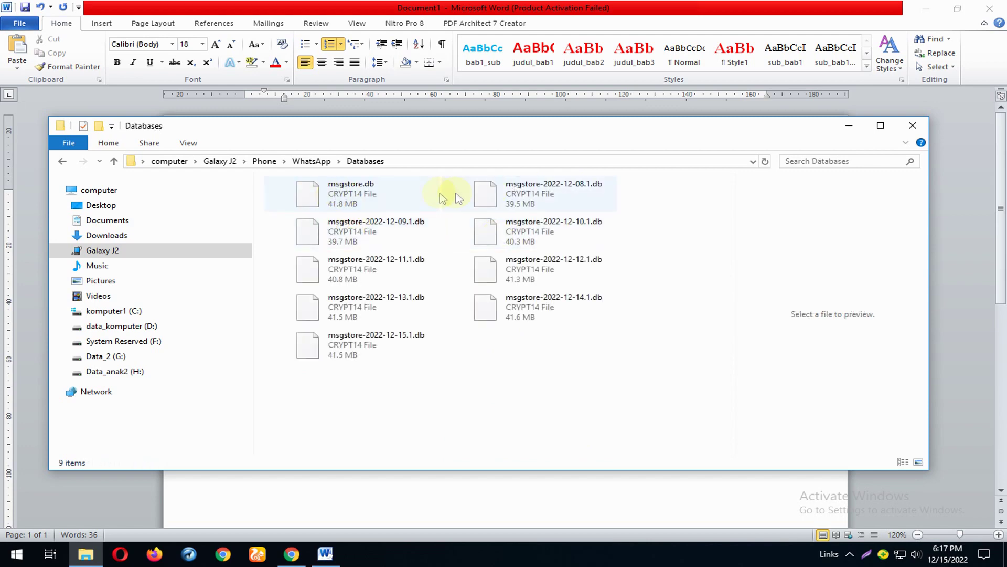
{"action": "left_click_drag", "start_coordinate": [576, 402], "coordinate": [330, 195]}
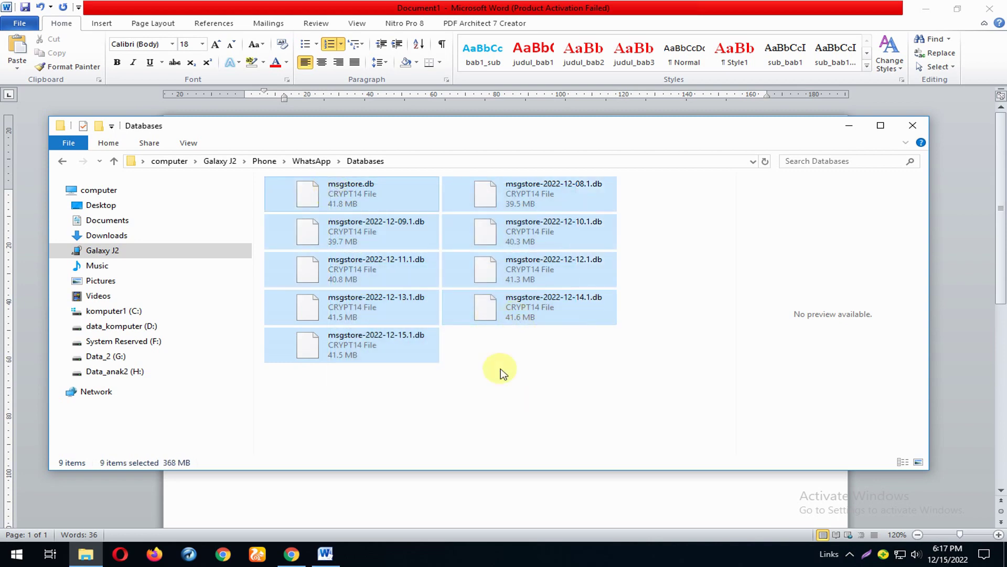
{"action": "key", "text": "shift+Delete"}
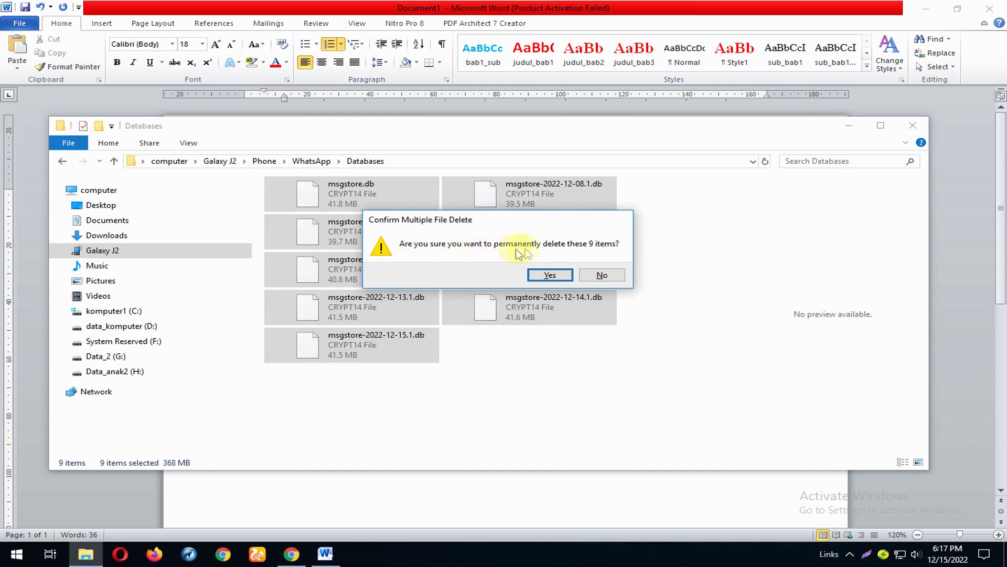
{"action": "left_click", "coordinate": [541, 275]}
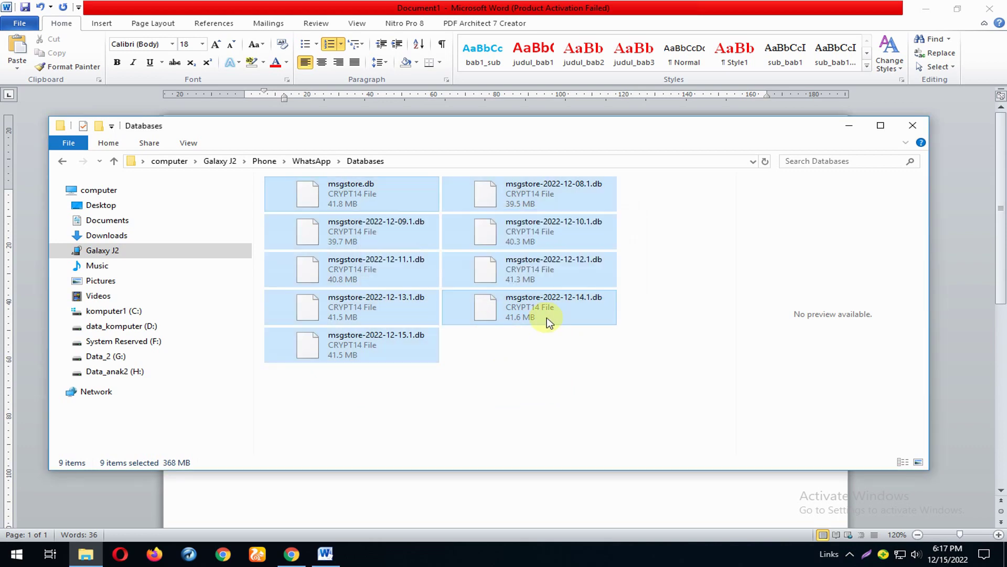
- Return to the WhatsApp folder and open the WhatsApp Stickers folder inside Media
{"action": "left_click", "coordinate": [311, 162]}
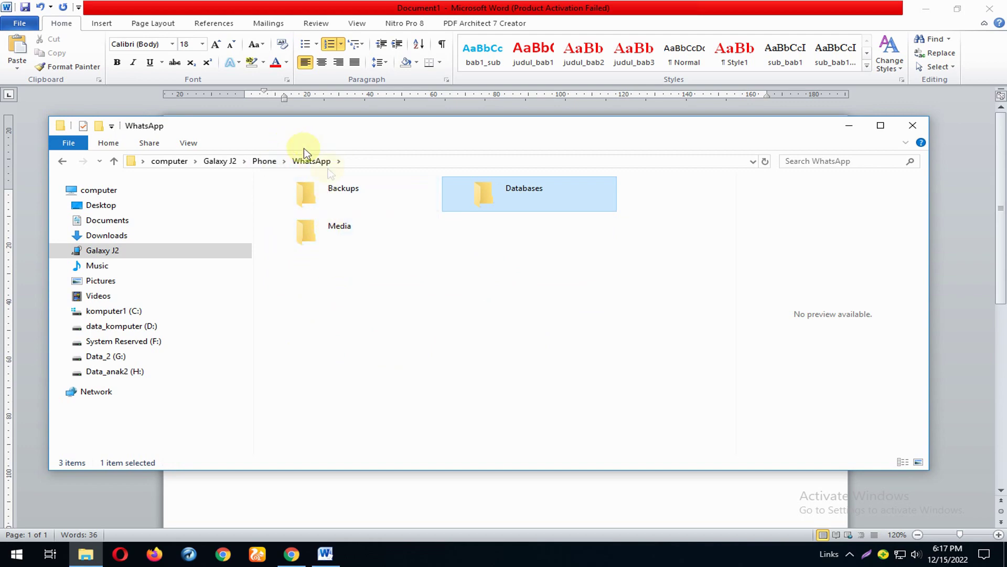
{"action": "double_click", "coordinate": [333, 233]}
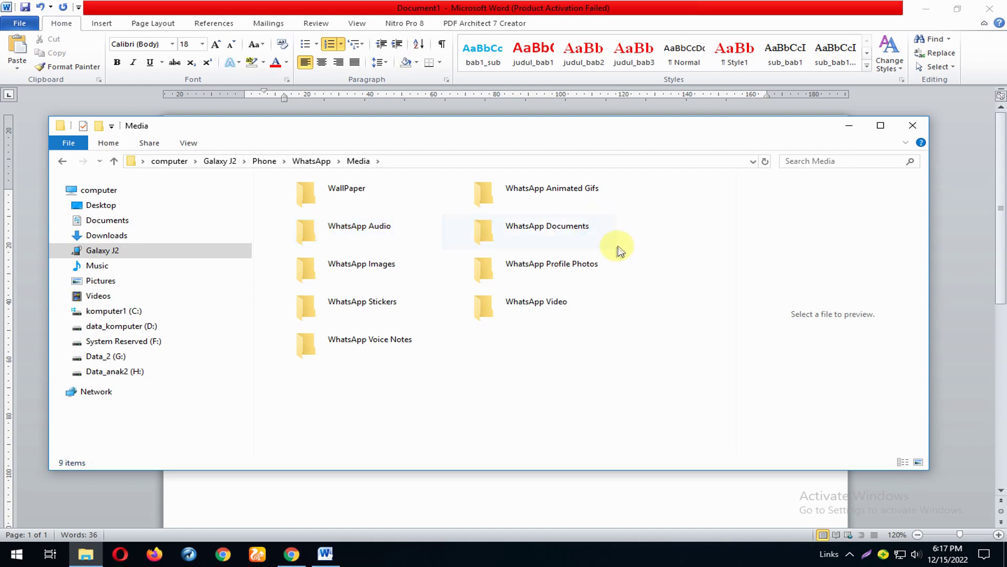
{"action": "double_click", "coordinate": [344, 312]}
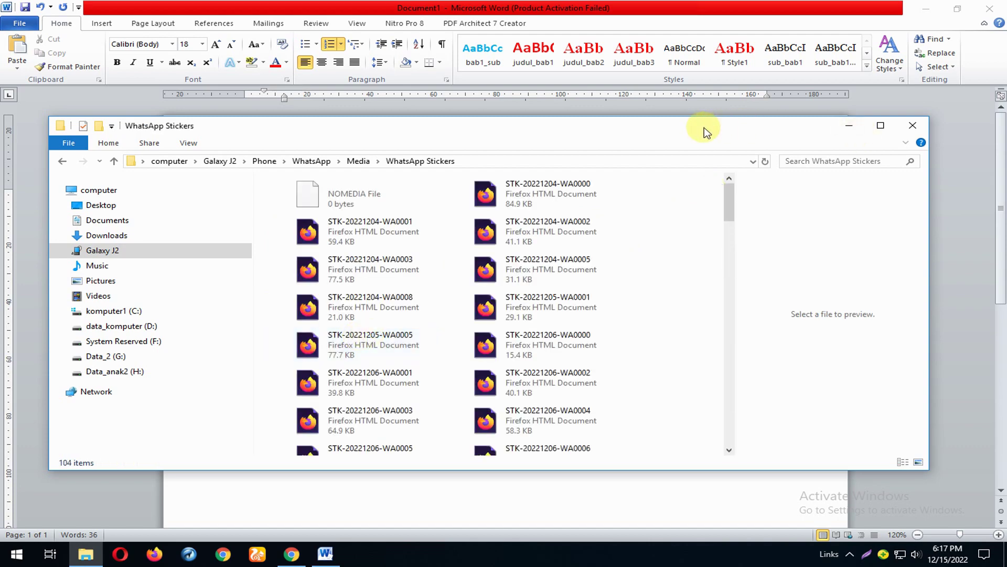
- Permanently delete sticker files from the WhatsApp Stickers folder in three batches of 8, 8 and 14 items
{"action": "left_click_drag", "start_coordinate": [703, 128], "coordinate": [705, 112]}
{"action": "left_click_drag", "start_coordinate": [673, 179], "coordinate": [491, 435]}
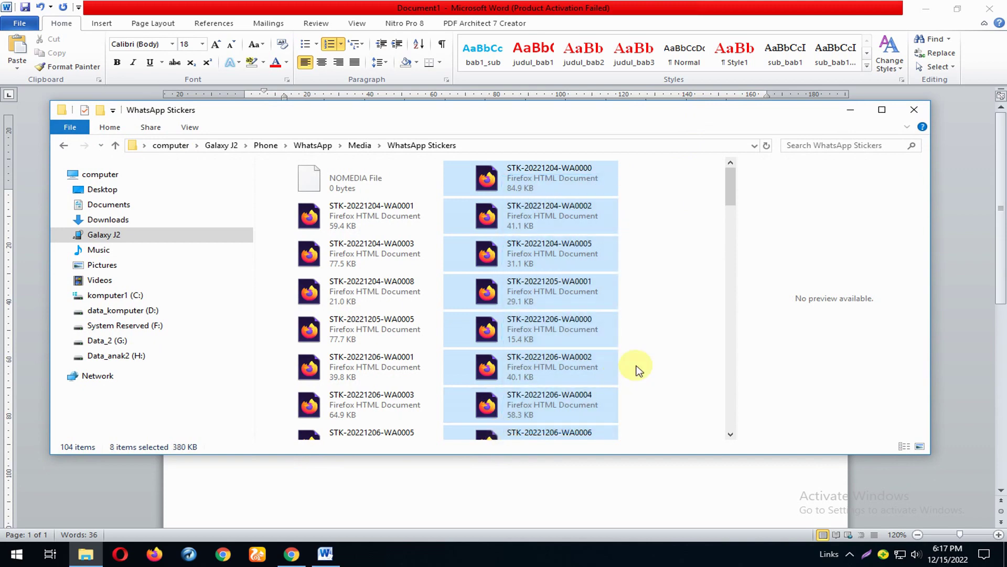
{"action": "key", "text": "Delete"}
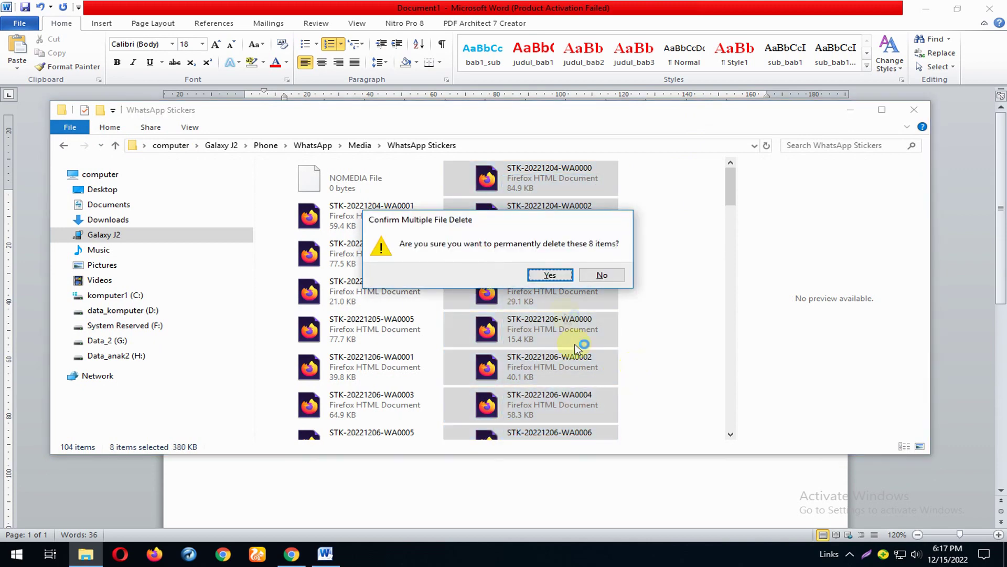
{"action": "left_click", "coordinate": [547, 274]}
{"action": "left_click_drag", "start_coordinate": [647, 175], "coordinate": [485, 436]}
{"action": "key", "text": "Delete"}
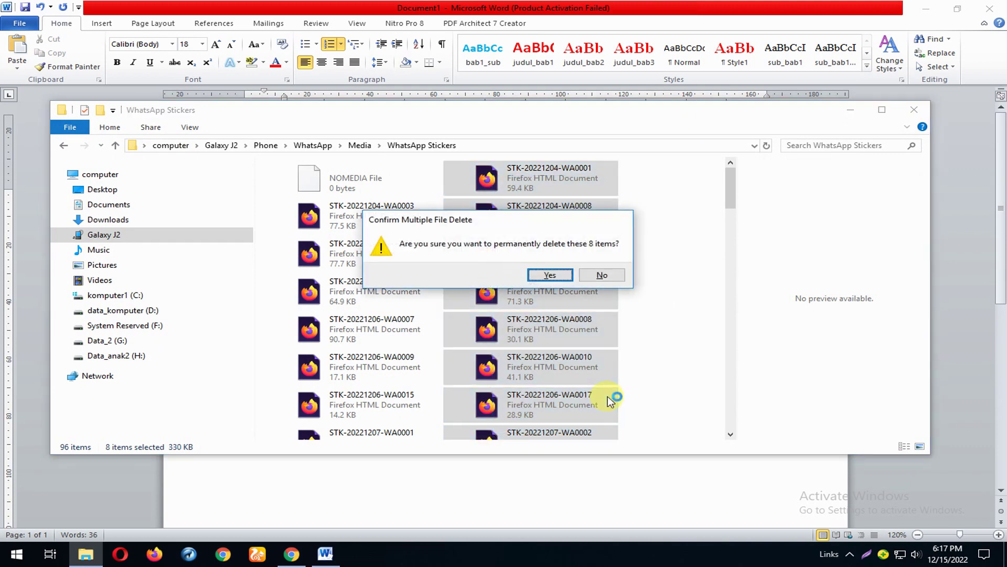
{"action": "left_click", "coordinate": [548, 274]}
{"action": "left_click_drag", "start_coordinate": [661, 218], "coordinate": [332, 442]}
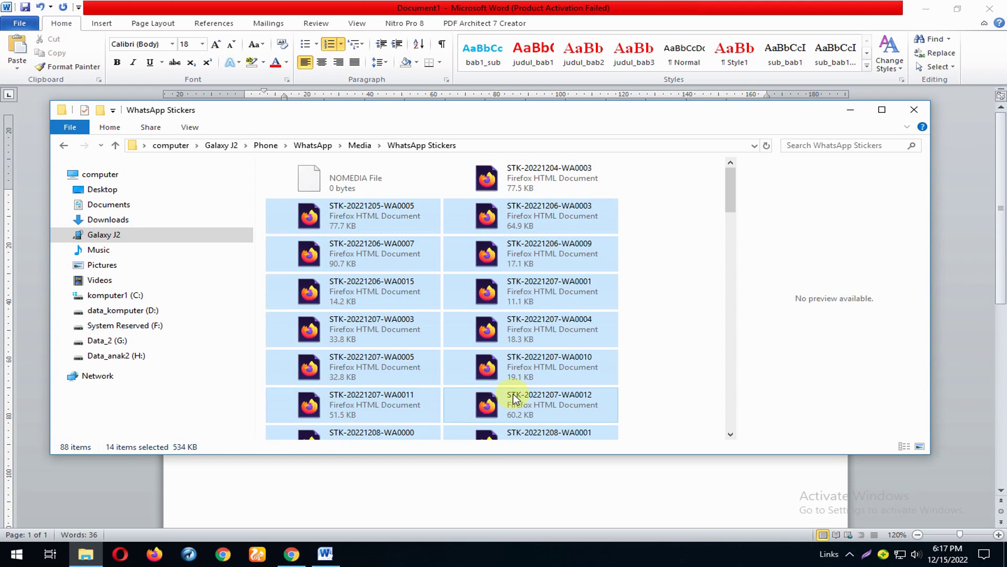
{"action": "key", "text": "Delete"}
{"action": "left_click", "coordinate": [531, 275]}
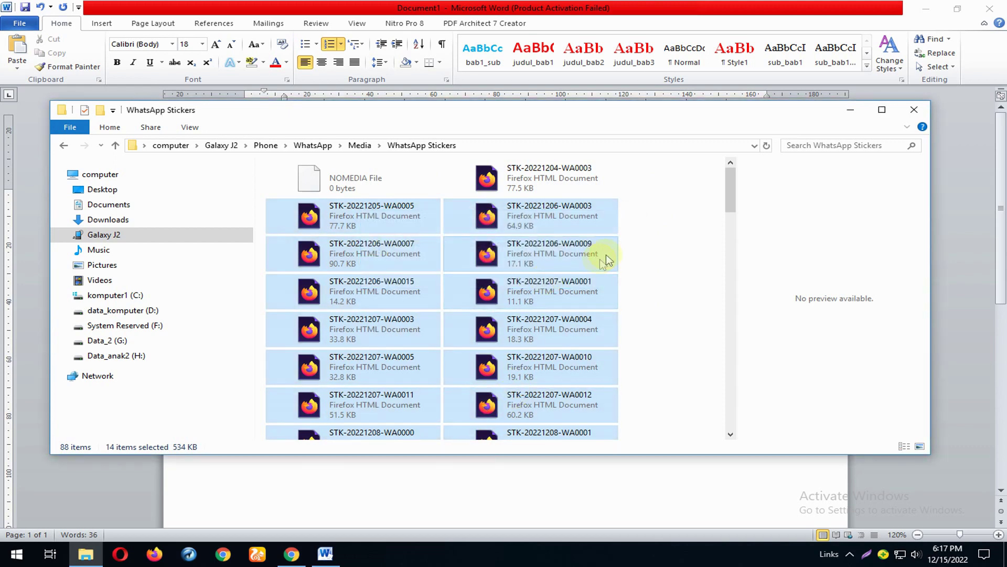
{"action": "left_click_drag", "start_coordinate": [651, 231], "coordinate": [332, 441]}
{"action": "key", "text": "Delete"}
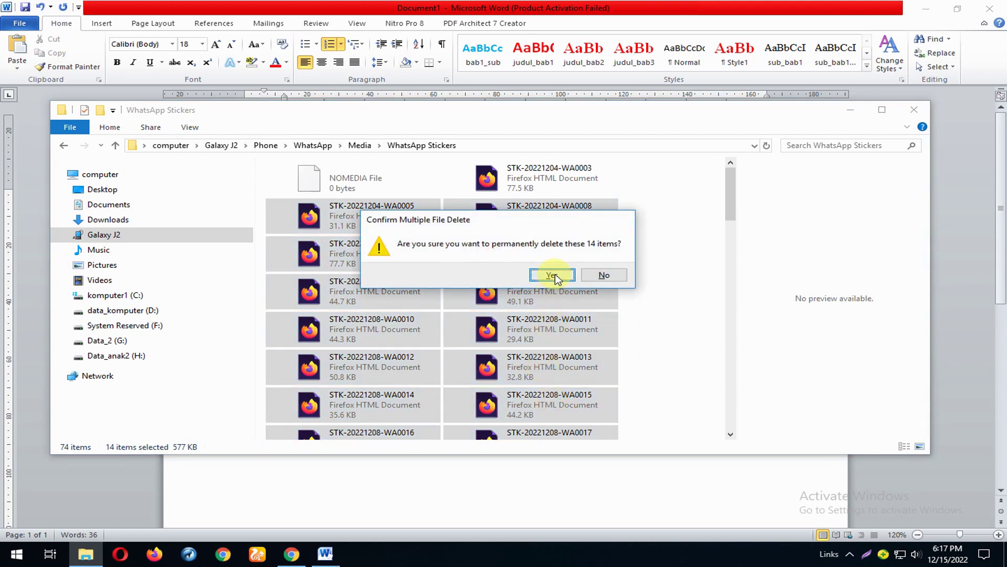
{"action": "left_click", "coordinate": [613, 275]}
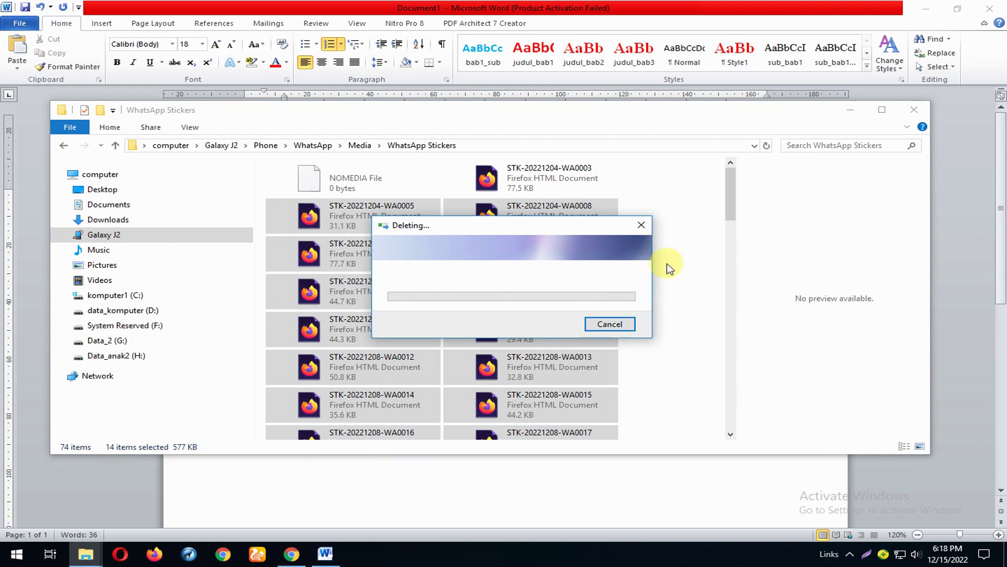
{"action": "left_click", "coordinate": [609, 324]}
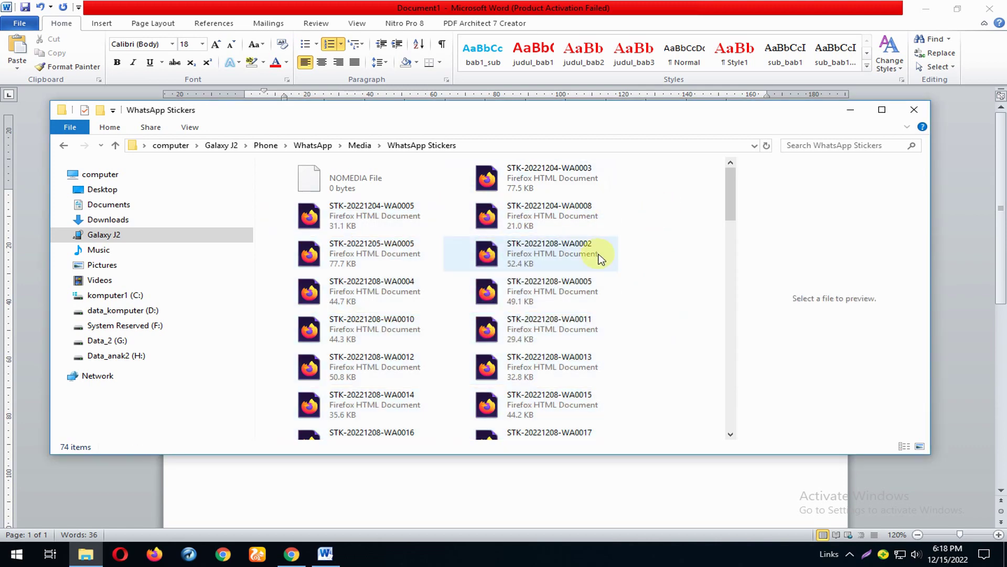
- Select all files in the WhatsApp Stickers folder except the NOMEDIA file
{"action": "key", "text": "ctrl+a"}
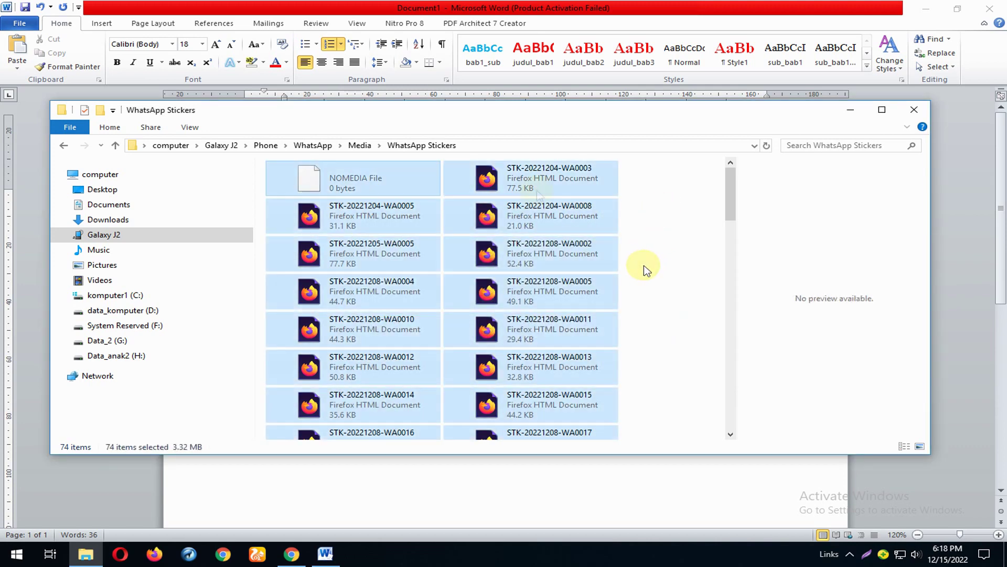
{"action": "left_click", "coordinate": [315, 181], "text": "ctrl"}
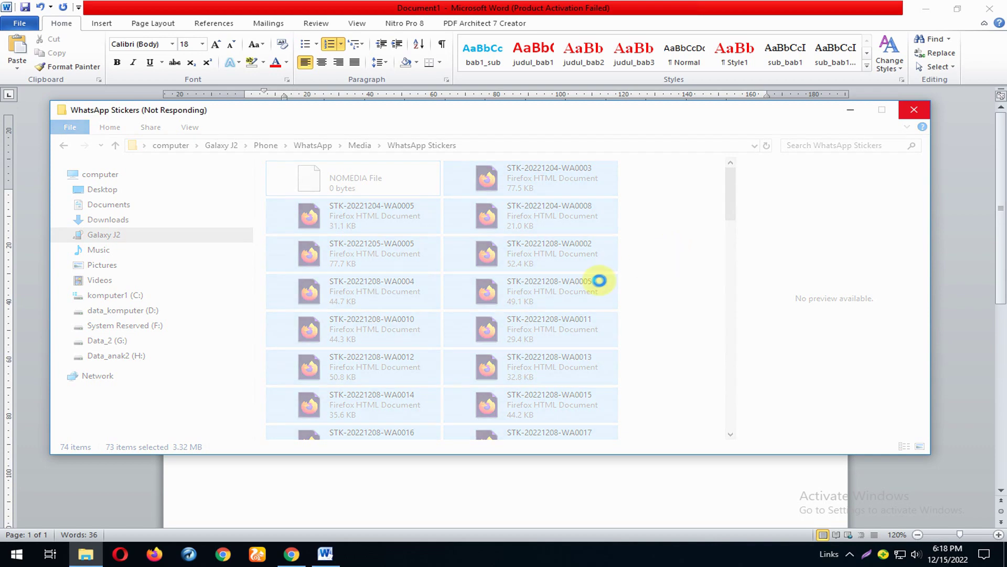
- End the unresponsive File Explorer process and refresh the desktop
{"action": "left_click", "coordinate": [910, 109]}
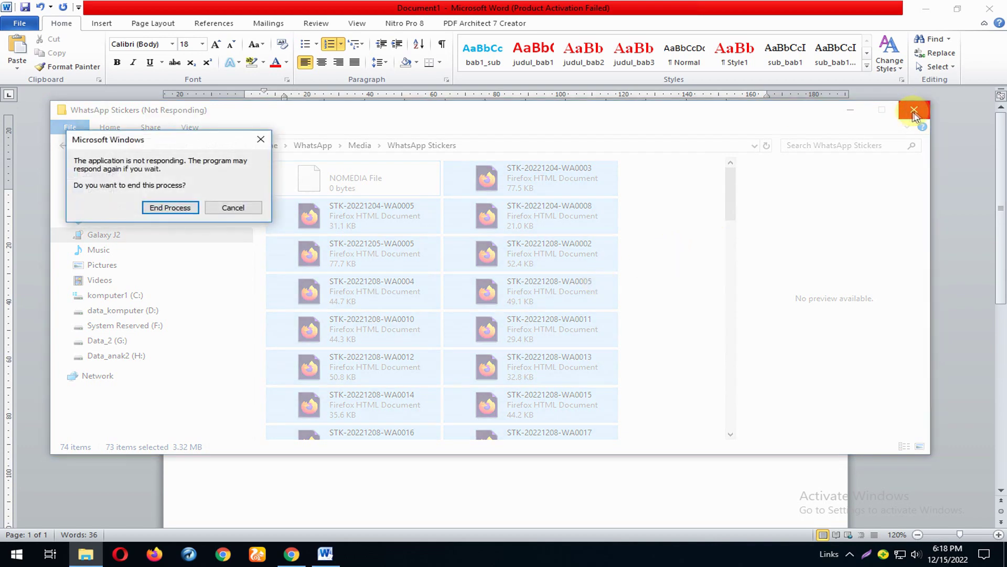
{"action": "left_click", "coordinate": [170, 207]}
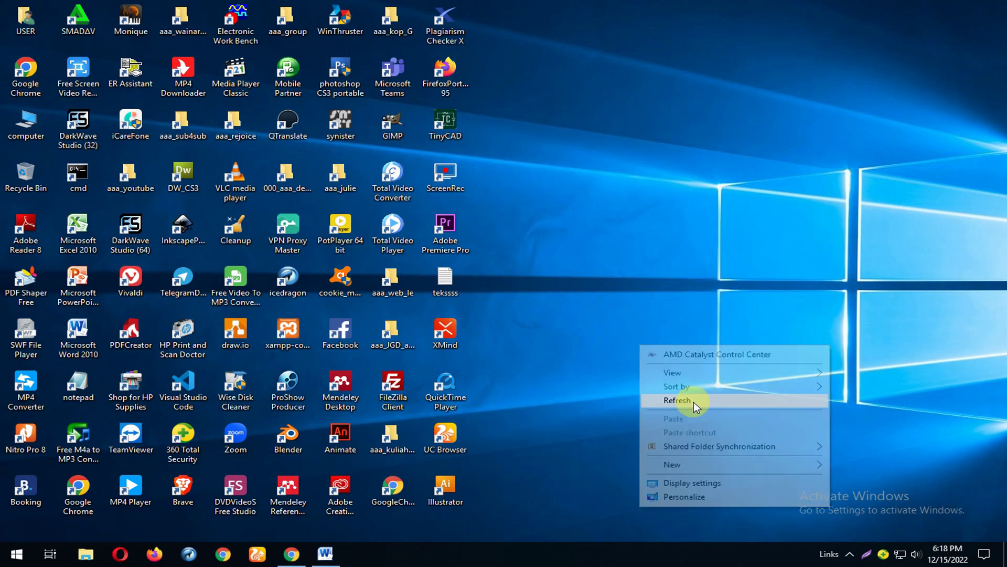
{"action": "left_click", "coordinate": [696, 401]}
- Reopen File Explorer and go to the Media folder inside WhatsApp on the Galaxy J2's Phone storage
{"action": "left_click", "coordinate": [86, 554]}
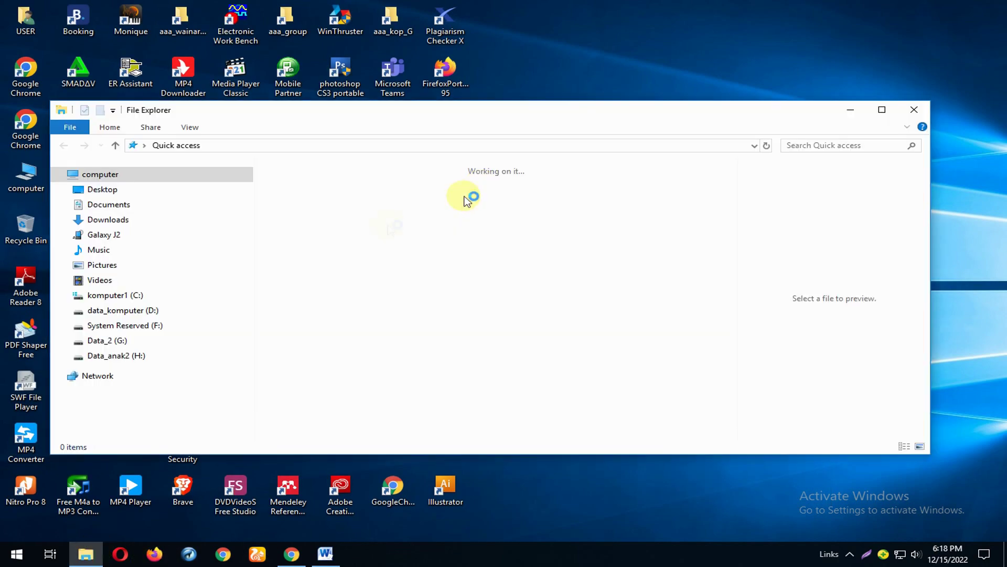
{"action": "double_click", "coordinate": [420, 183]}
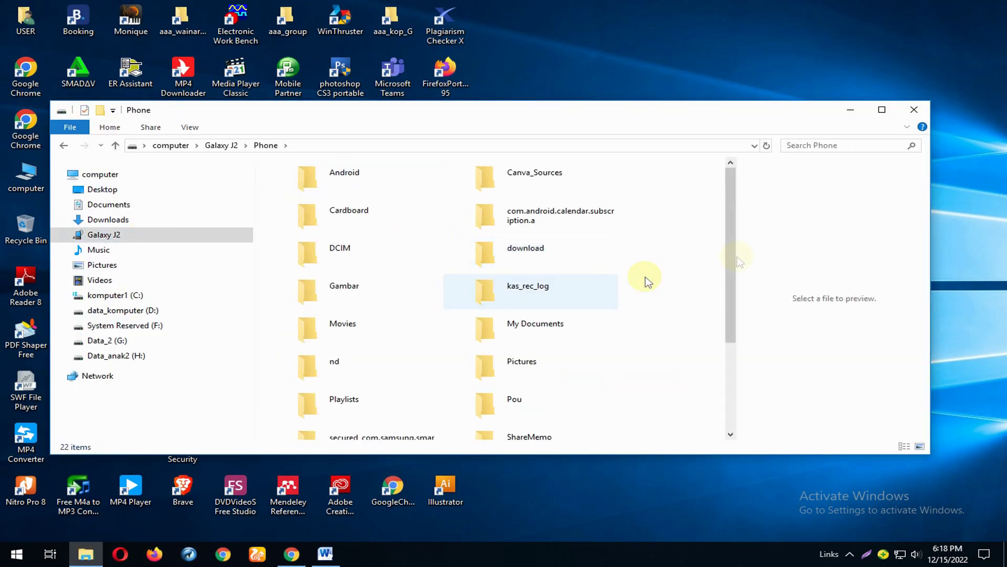
{"action": "left_click_drag", "start_coordinate": [734, 270], "coordinate": [734, 366]}
{"action": "double_click", "coordinate": [516, 417]}
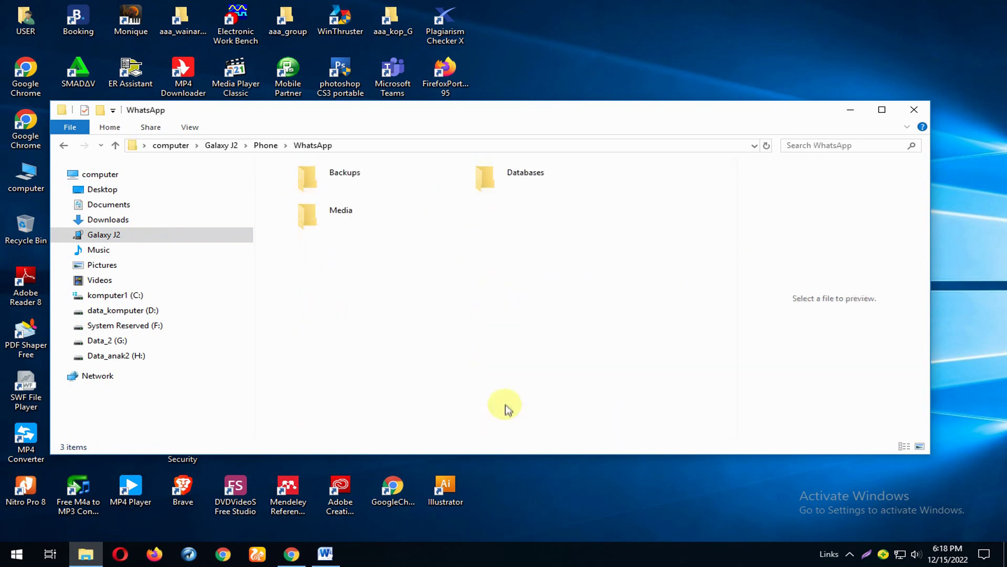
{"action": "double_click", "coordinate": [340, 218]}
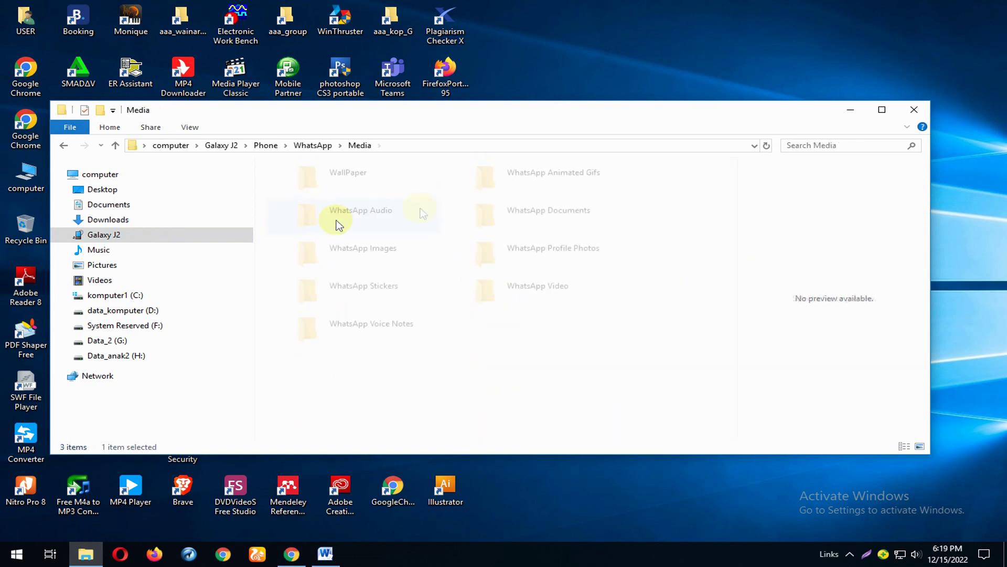
- Open the WhatsApp Stickers folder, try to permanently delete all 73 sticker files except the NOMEDIA file, and cancel the deletion
{"action": "double_click", "coordinate": [366, 286]}
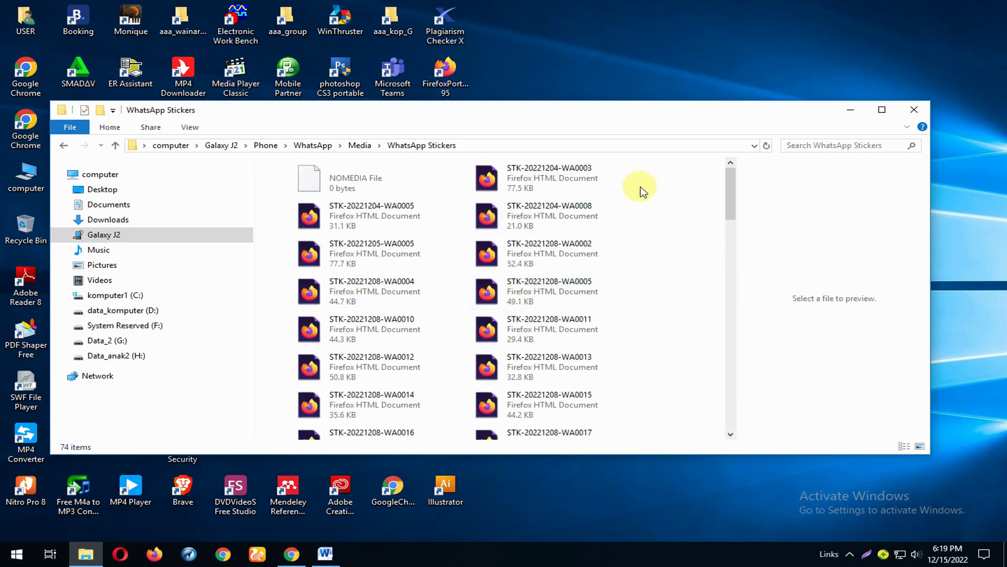
{"action": "key", "text": "ctrl+a"}
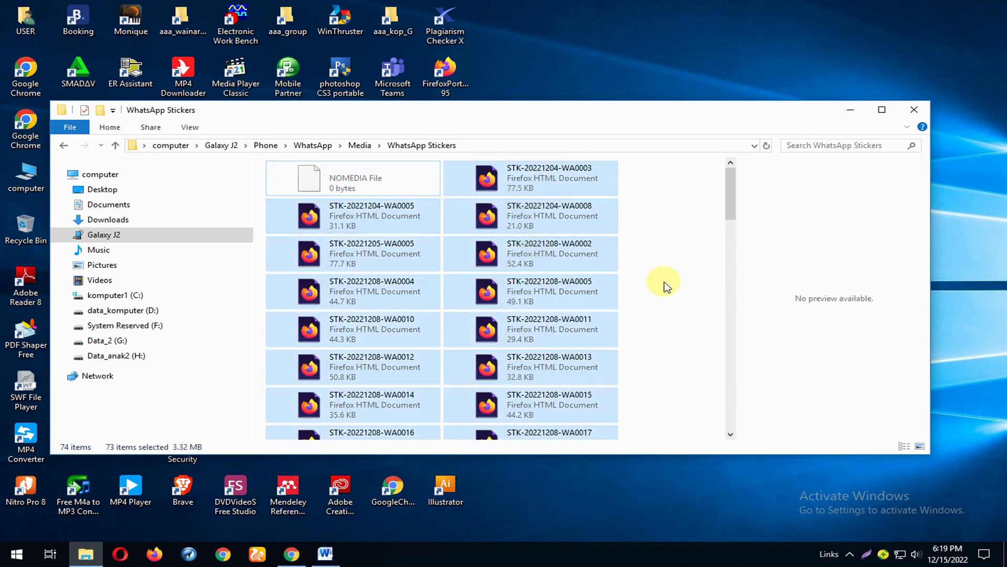
{"action": "key", "text": "Delete"}
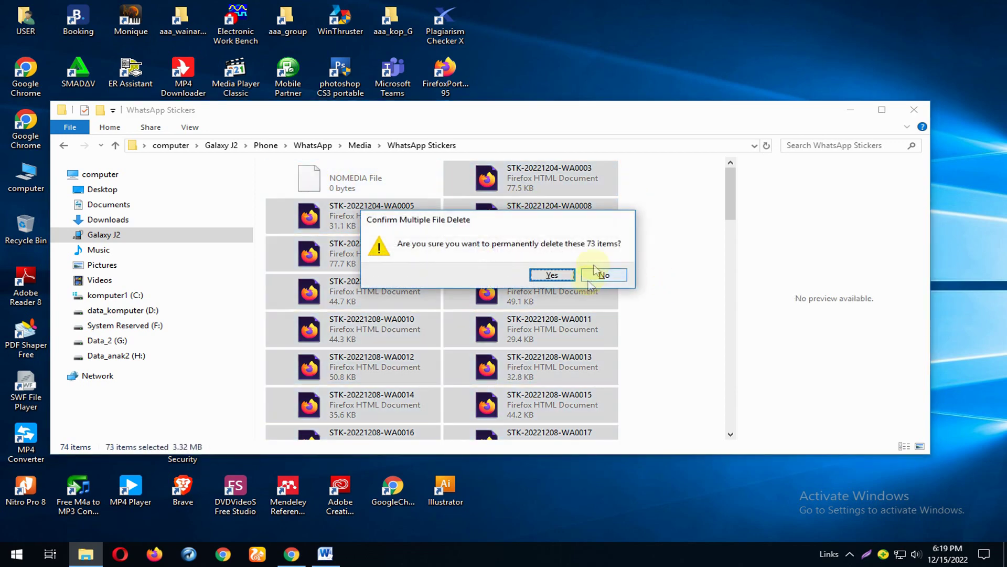
{"action": "left_click", "coordinate": [549, 275]}
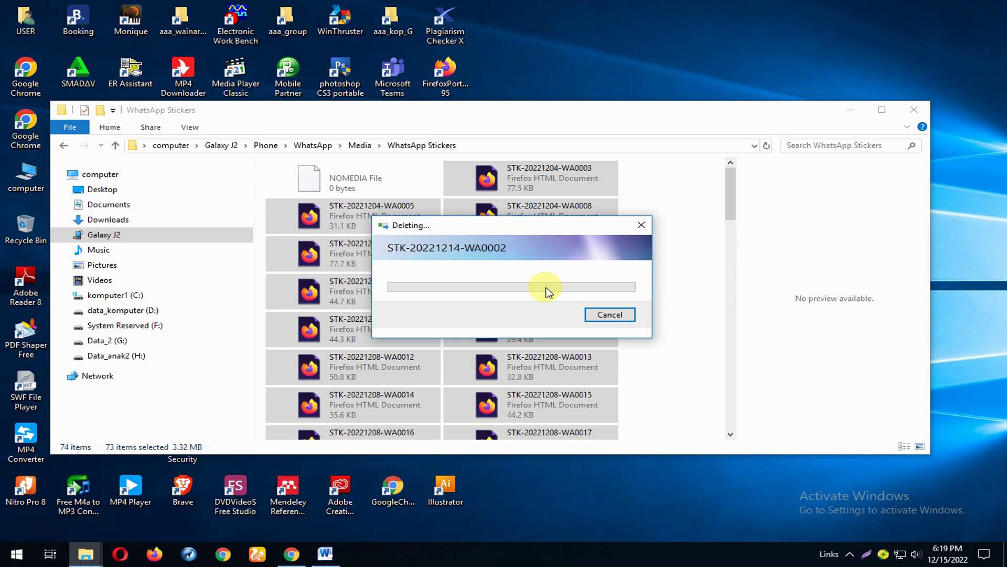
{"action": "left_click", "coordinate": [609, 315]}
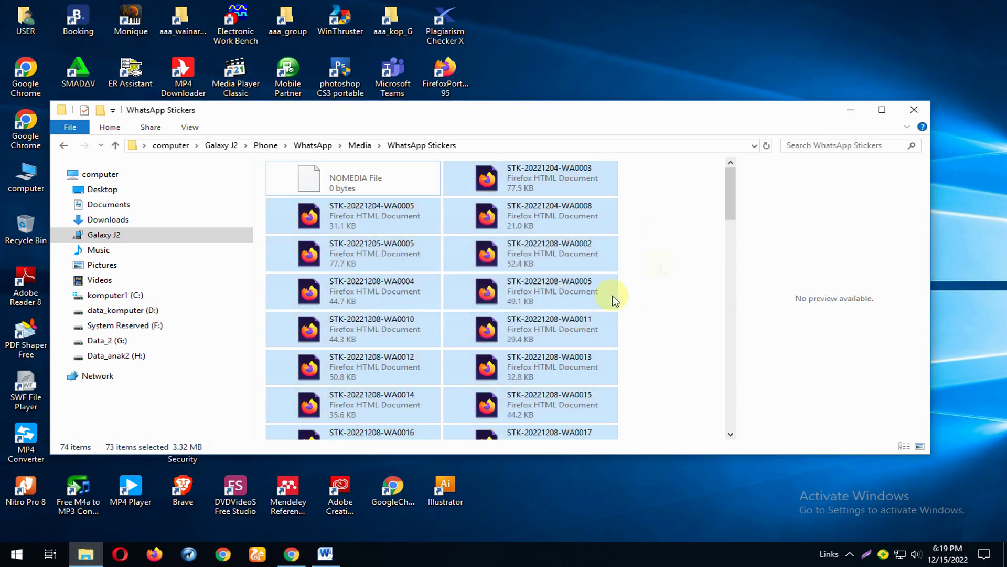
- Try to permanently delete the eight sticker files from STK-20221204-WA0005 to STK-20221208-WA0011, and clear the selection
{"action": "left_click", "coordinate": [671, 234]}
{"action": "left_click_drag", "start_coordinate": [671, 234], "coordinate": [479, 328]}
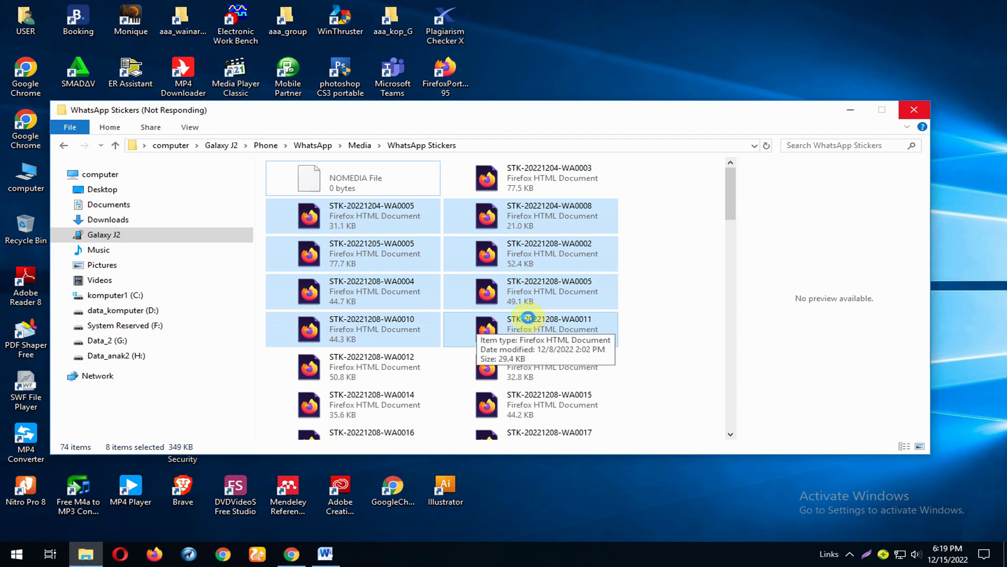
{"action": "left_click", "coordinate": [548, 274]}
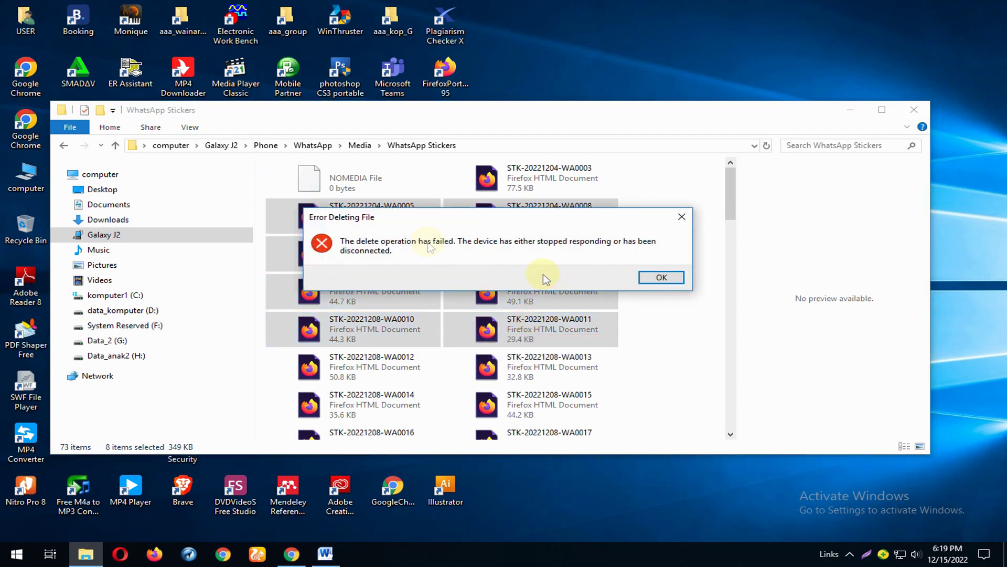
{"action": "left_click", "coordinate": [660, 277]}
{"action": "left_click", "coordinate": [658, 302]}
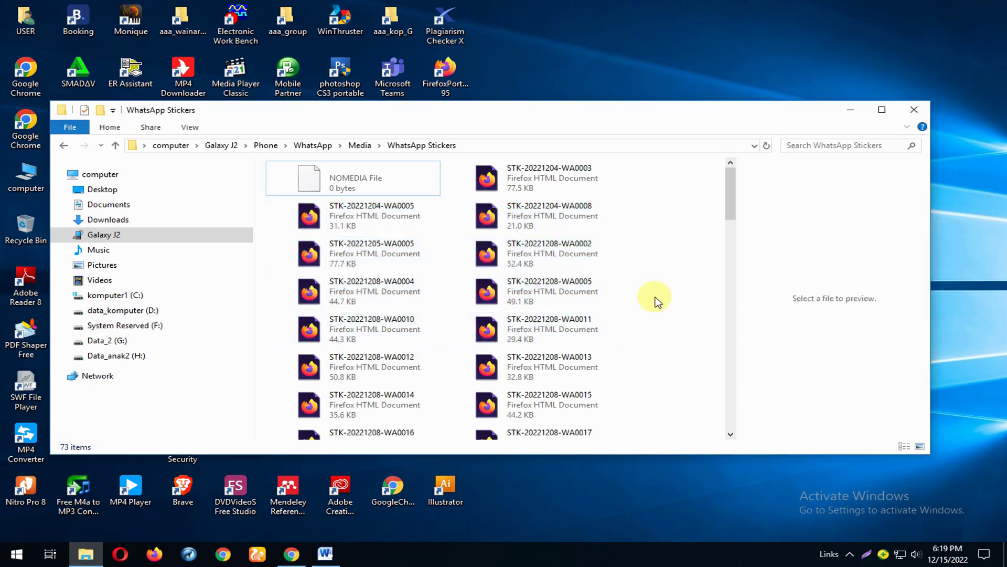
- Close and reopen File Explorer, and go back to the WhatsApp Stickers folder in the Galaxy J2's Phone storage
{"action": "key", "text": "alt+F4"}
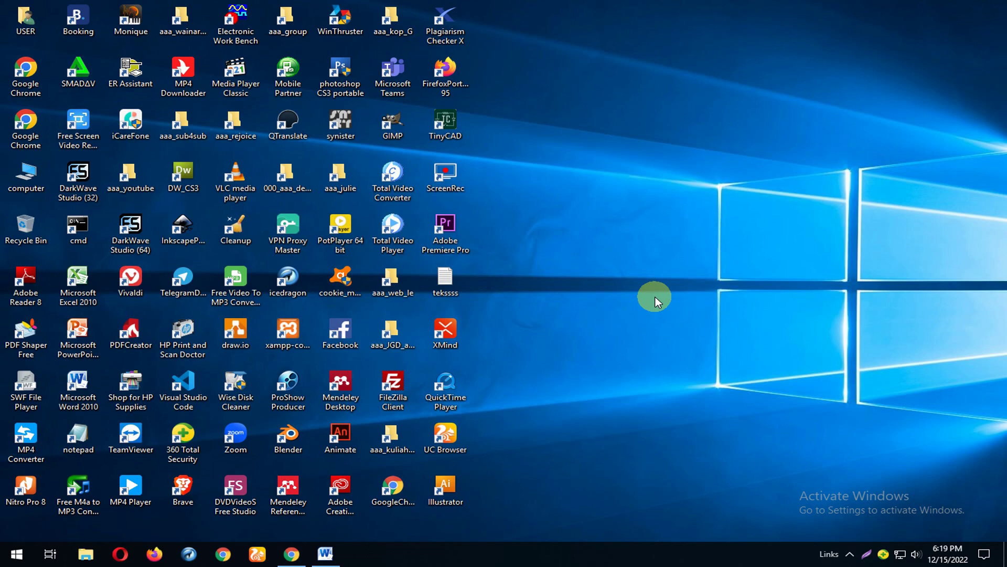
{"action": "left_click", "coordinate": [83, 555]}
{"action": "left_click", "coordinate": [120, 236]}
{"action": "double_click", "coordinate": [344, 178]}
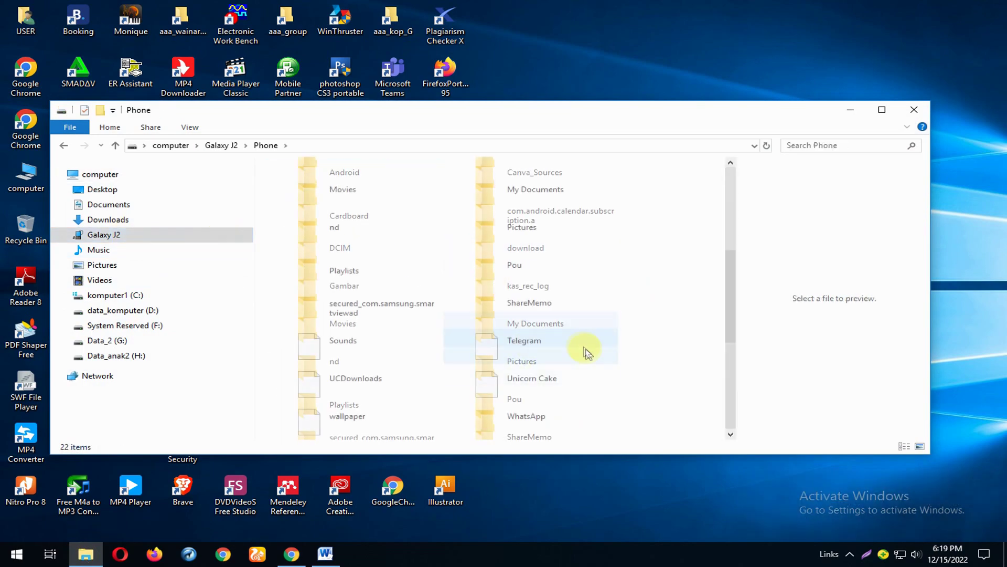
{"action": "double_click", "coordinate": [519, 417]}
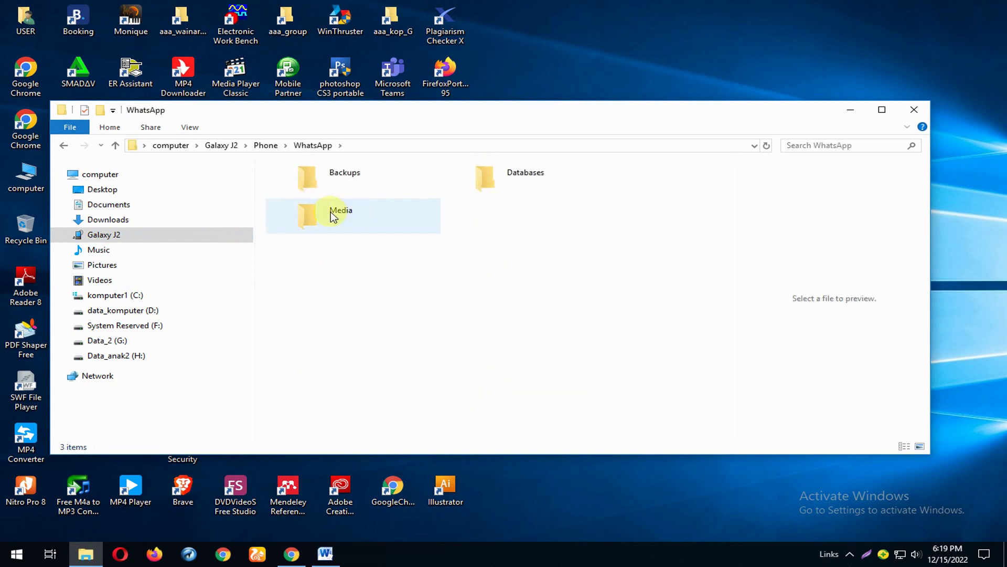
{"action": "double_click", "coordinate": [333, 217]}
{"action": "double_click", "coordinate": [360, 288]}
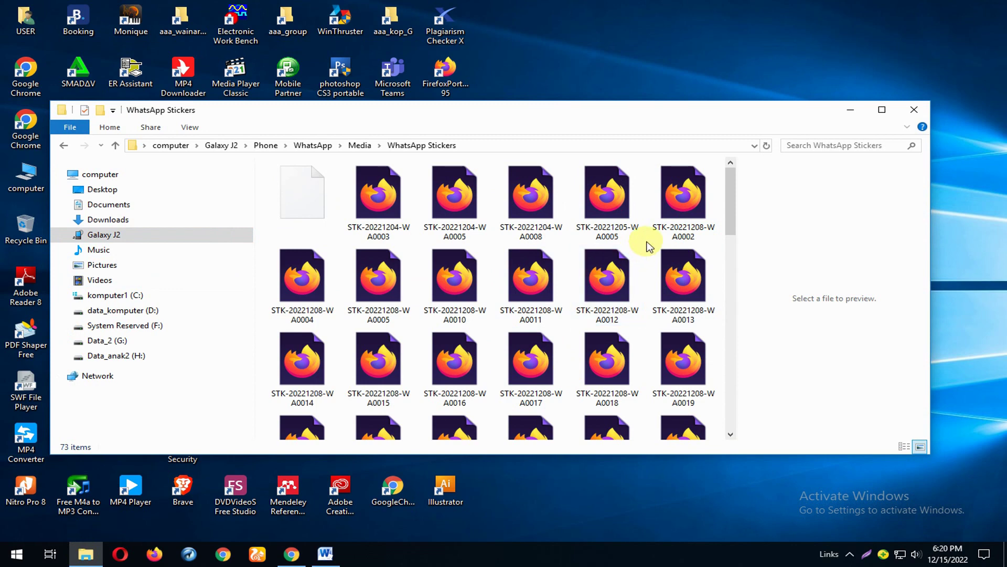
- Permanently delete the 72 sticker files, excluding the NOMEDIA file, and return to the parent WhatsApp folder
{"action": "key", "text": "ctrl+a"}
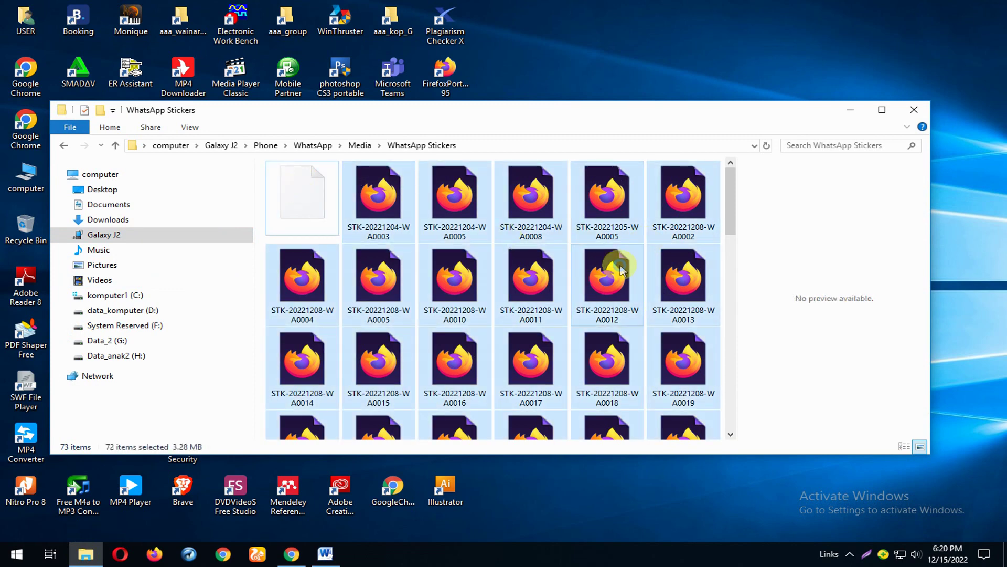
{"action": "key", "text": "Delete"}
{"action": "left_click", "coordinate": [534, 276]}
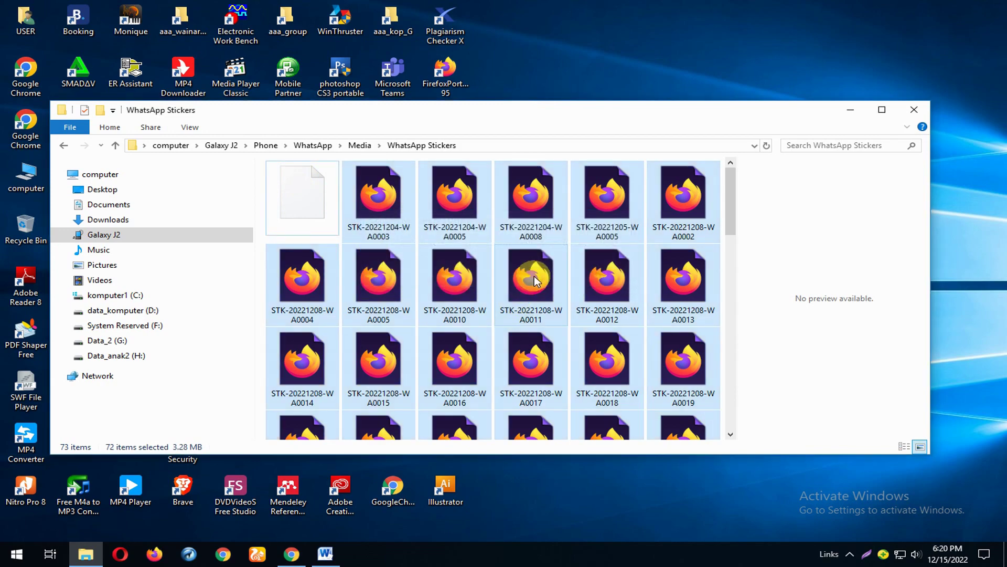
{"action": "left_click", "coordinate": [360, 145]}
{"action": "left_click", "coordinate": [313, 145]}
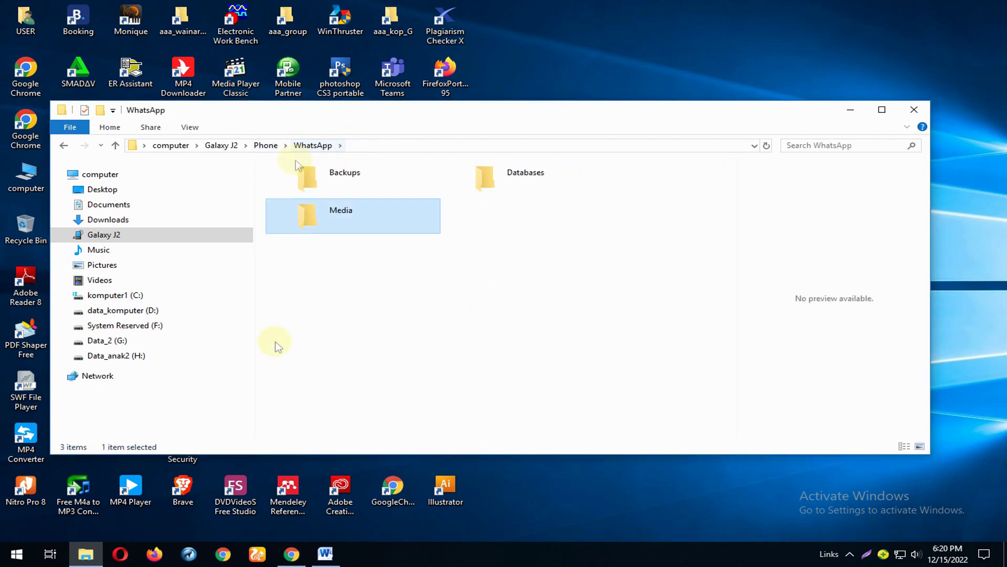
- Switch to the Word document and enter "Stickers clear" as item 6, starting a new item 7
{"action": "left_click", "coordinate": [331, 559]}
{"action": "type", "text": "s clear"}
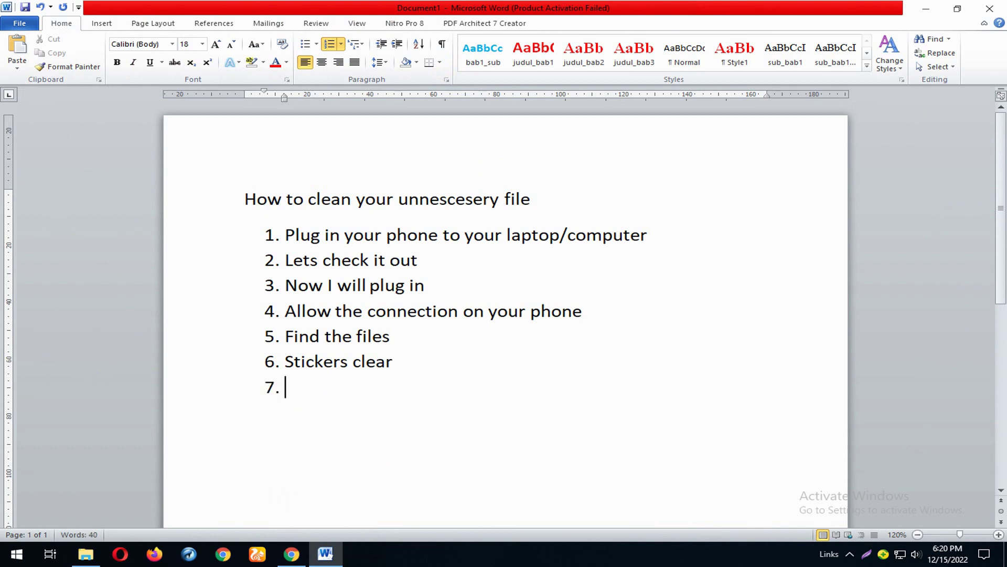
- Switch back to File Explorer, examine the WhatsApp Images folder inside Media, and return to the Media folder
{"action": "left_click", "coordinate": [91, 556]}
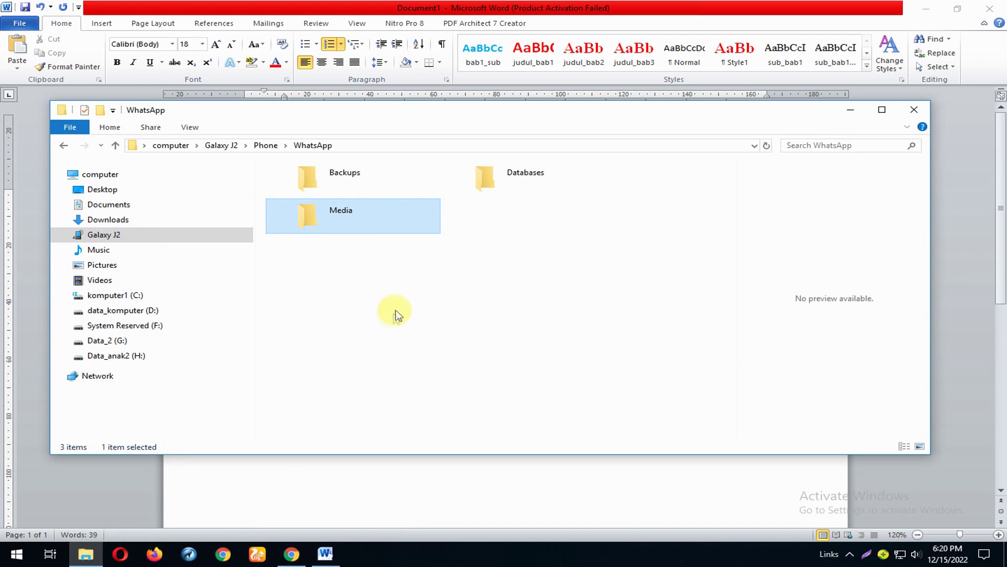
{"action": "left_click", "coordinate": [307, 146]}
{"action": "double_click", "coordinate": [312, 222]}
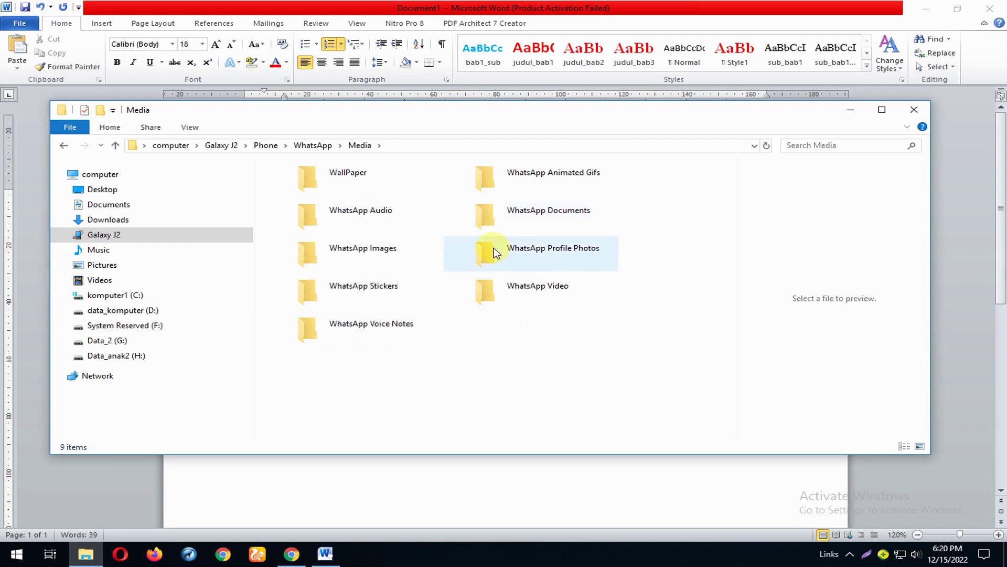
{"action": "double_click", "coordinate": [387, 263]}
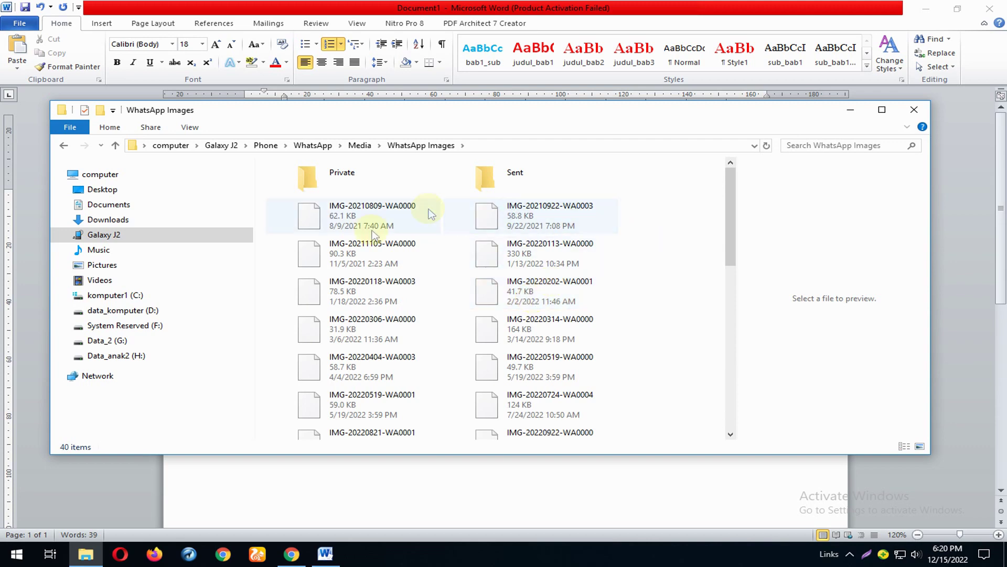
{"action": "left_click", "coordinate": [360, 146]}
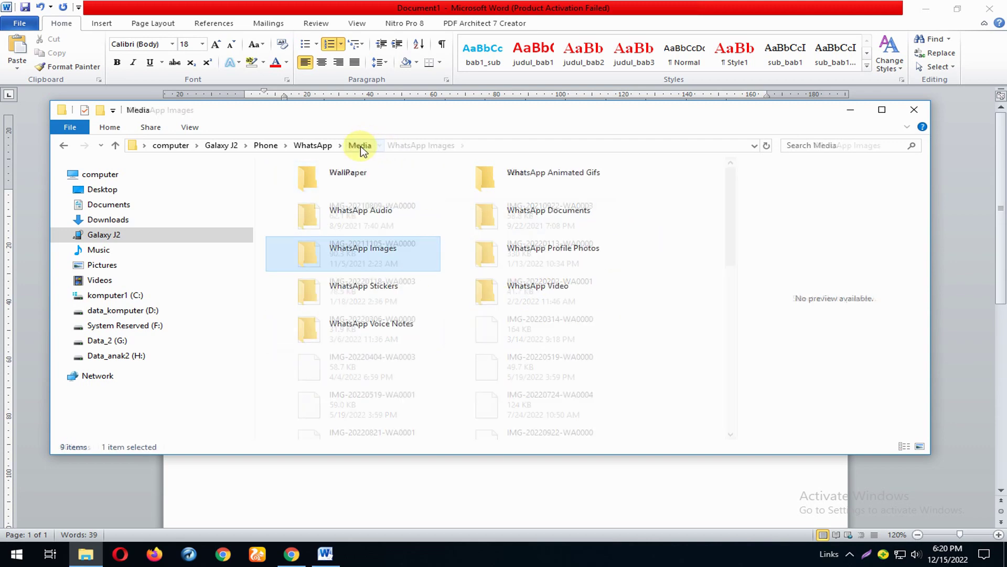
- Copy the 27 files in the WhatsApp Documents folder, leaving out the Private and Sent folders
{"action": "double_click", "coordinate": [519, 215]}
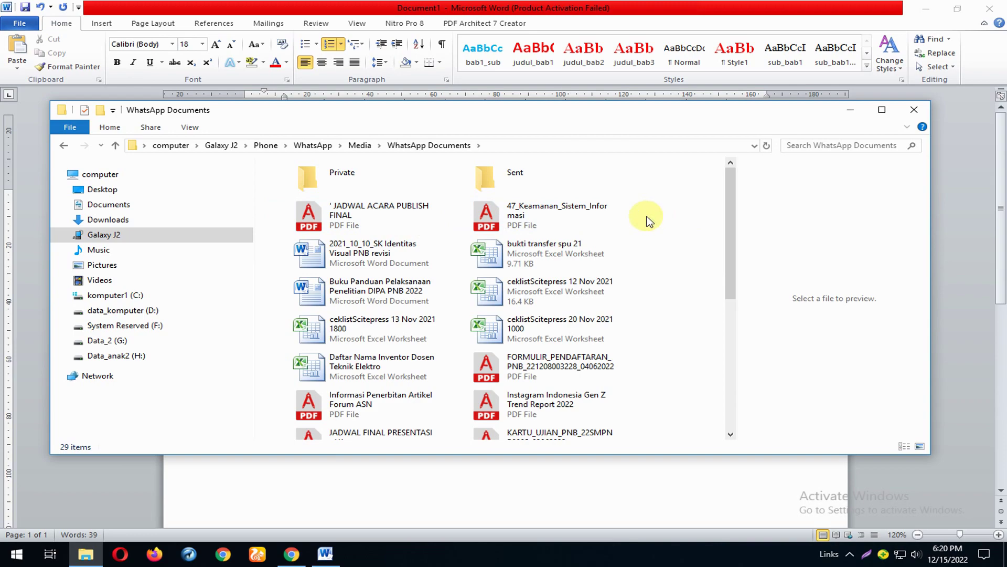
{"action": "left_click_drag", "start_coordinate": [647, 216], "coordinate": [460, 423]}
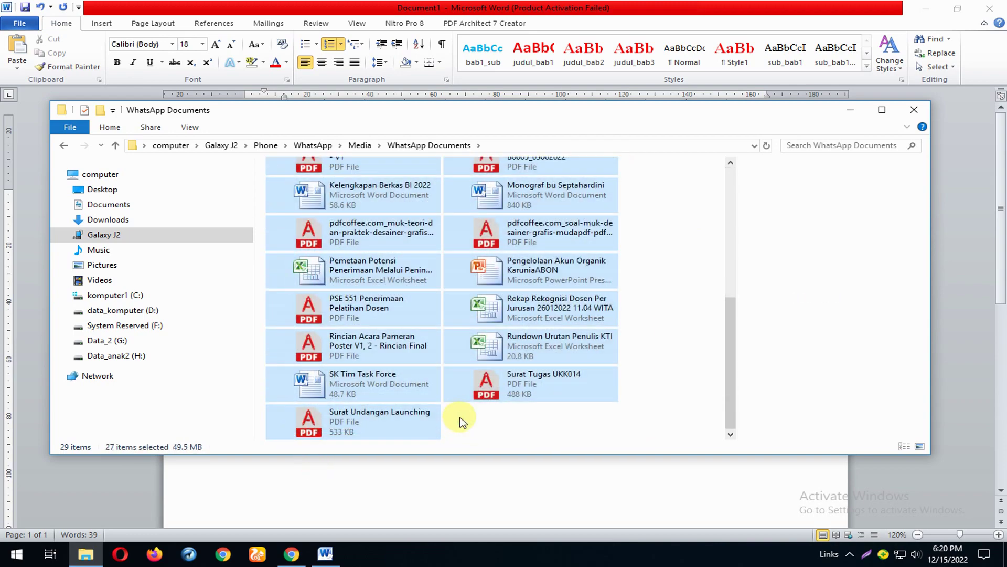
{"action": "right_click", "coordinate": [558, 341]}
{"action": "left_click", "coordinate": [592, 365]}
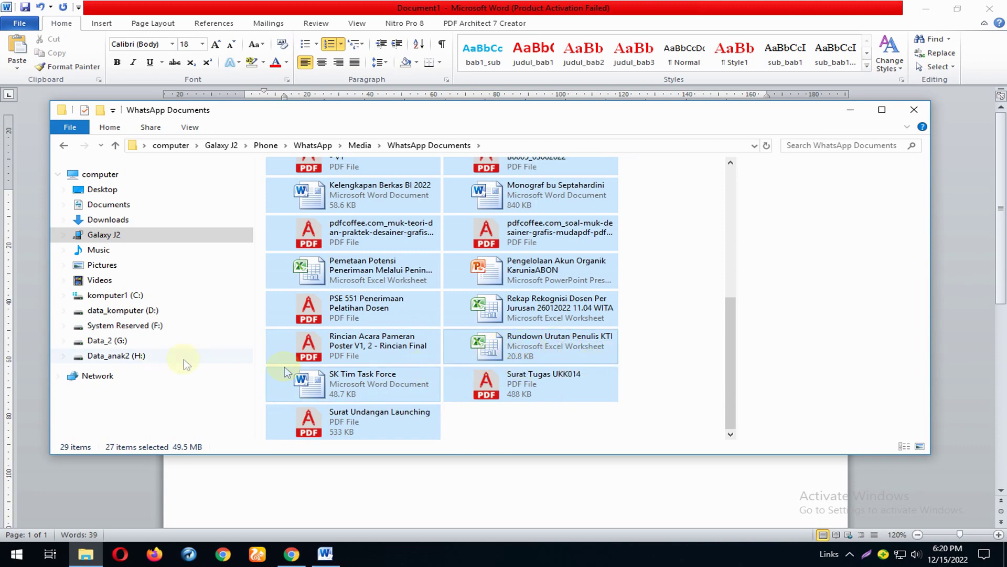
- Create a folder named 2022_12_15 inside data_J2_Galaxy on the Data_anak2 (H:) drive
{"action": "left_click", "coordinate": [146, 356]}
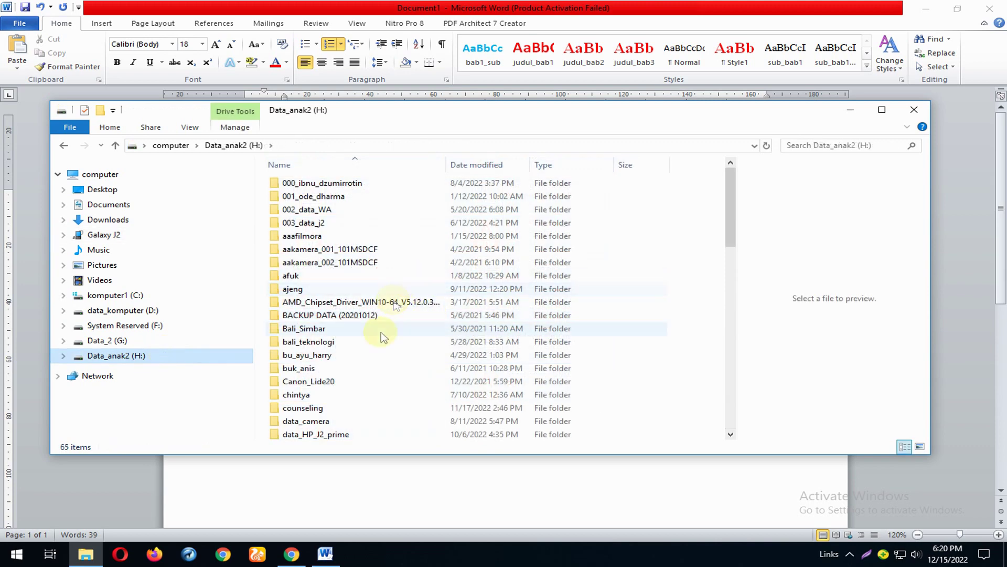
{"action": "scroll", "coordinate": [382, 338], "scroll_direction": "down", "scroll_amount": 2}
{"action": "scroll", "coordinate": [383, 340], "scroll_direction": "down", "scroll_amount": 1}
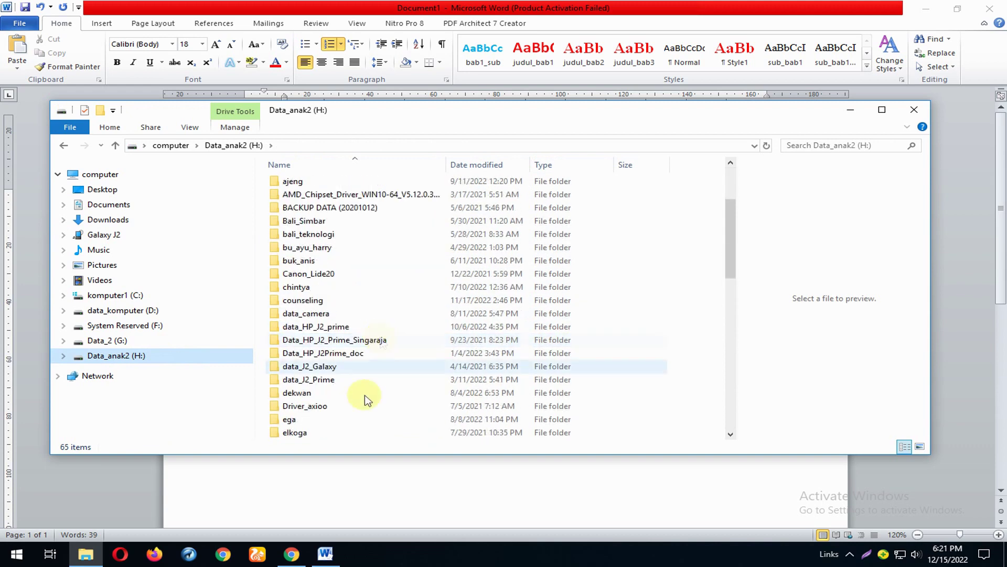
{"action": "double_click", "coordinate": [360, 370]}
{"action": "right_click", "coordinate": [374, 373]}
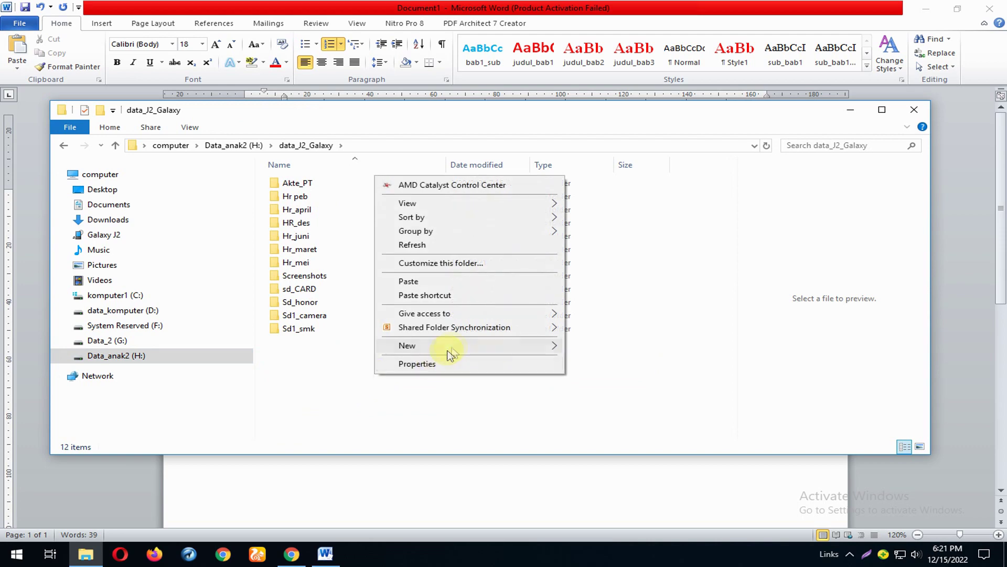
{"action": "mouse_move", "coordinate": [530, 345]}
{"action": "left_click", "coordinate": [631, 346]}
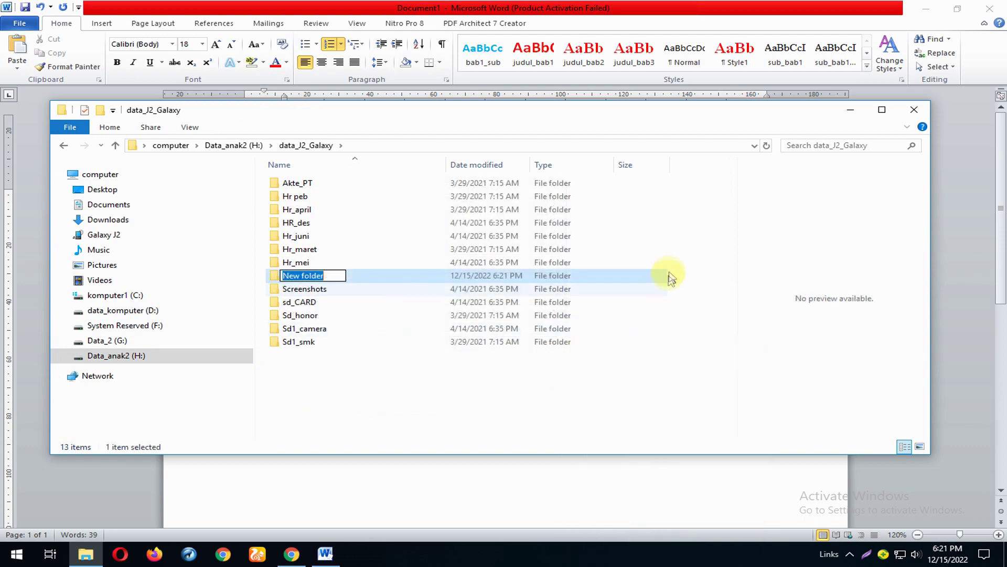
{"action": "type", "text": "2022_12_15"}
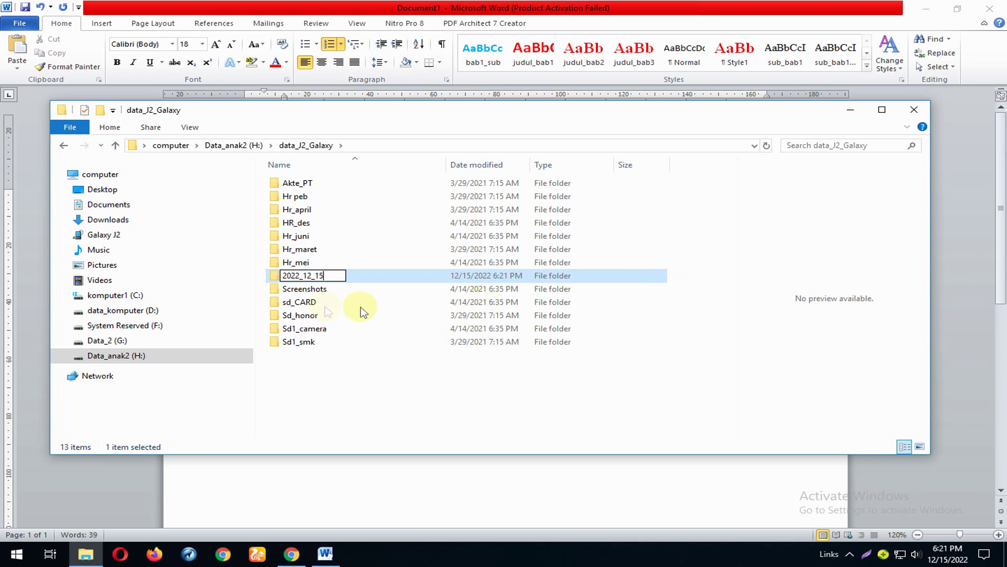
{"action": "key", "text": "Return"}
- Open the 2022_12_15 folder and paste the copied WhatsApp documents into it
{"action": "double_click", "coordinate": [330, 182]}
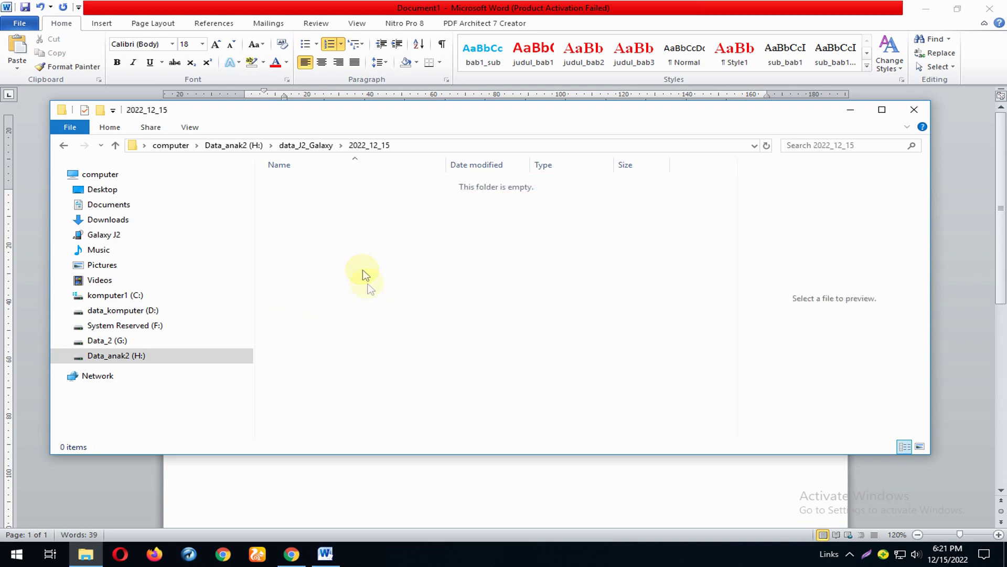
{"action": "right_click", "coordinate": [389, 254]}
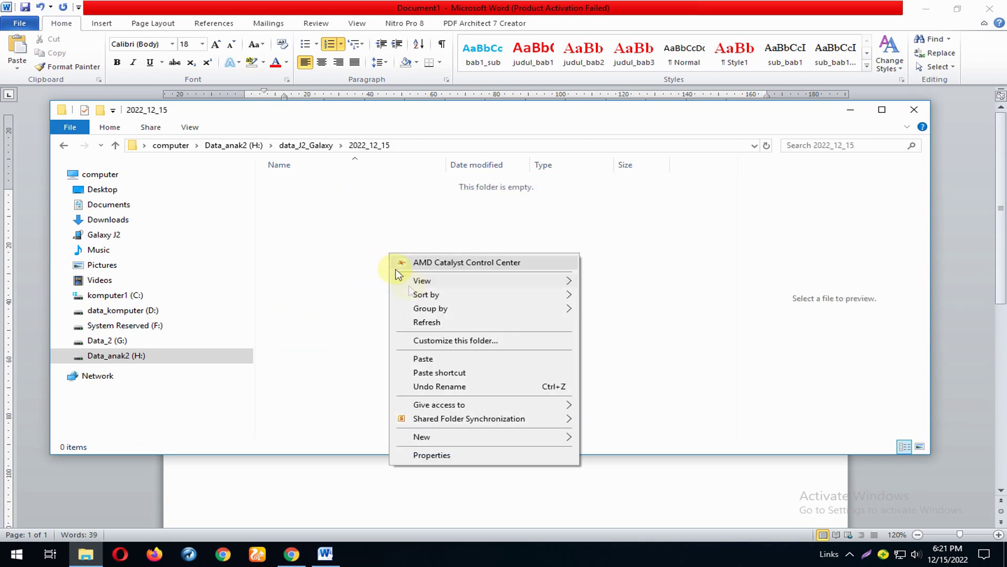
{"action": "left_click", "coordinate": [431, 358]}
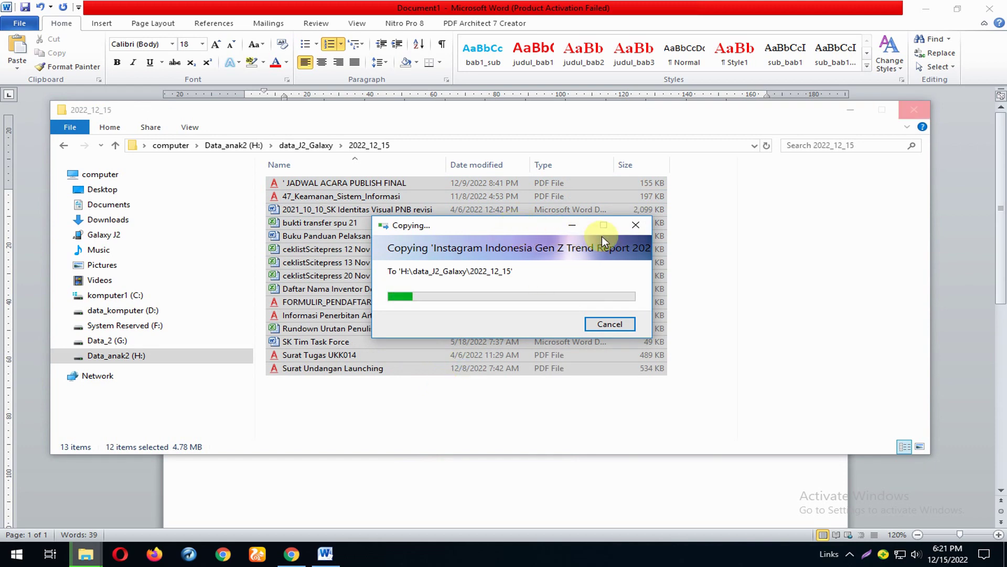
- Switch to the Word document and enter "You can copy your file for safety to your drive" as item 7, starting item 8
{"action": "left_click", "coordinate": [326, 553]}
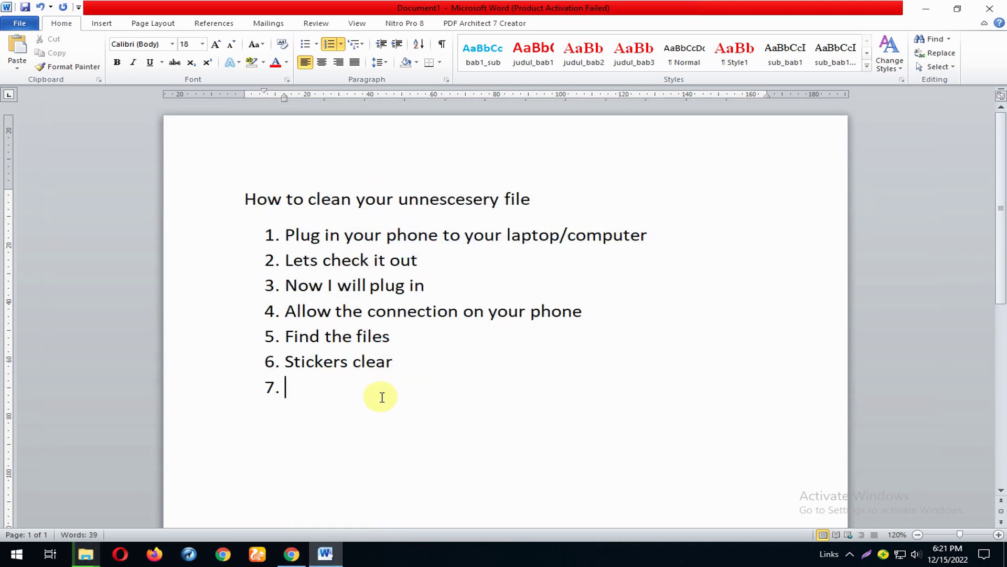
{"action": "type", "text": "yo"}
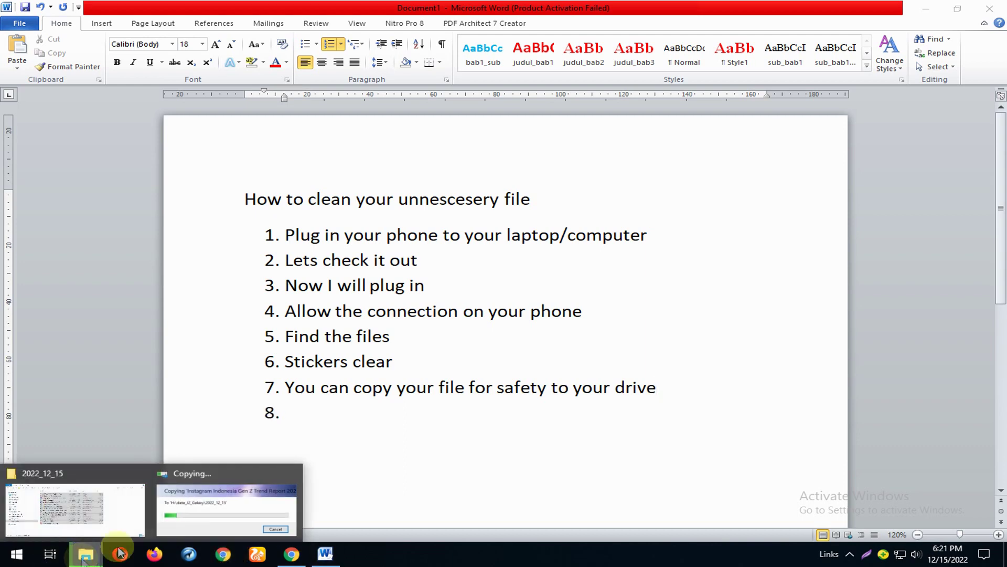
- Switch back to the 2022_12_15 folder window in File Explorer to check the progress of the copy
{"action": "mouse_move", "coordinate": [85, 554]}
{"action": "left_click", "coordinate": [79, 504]}
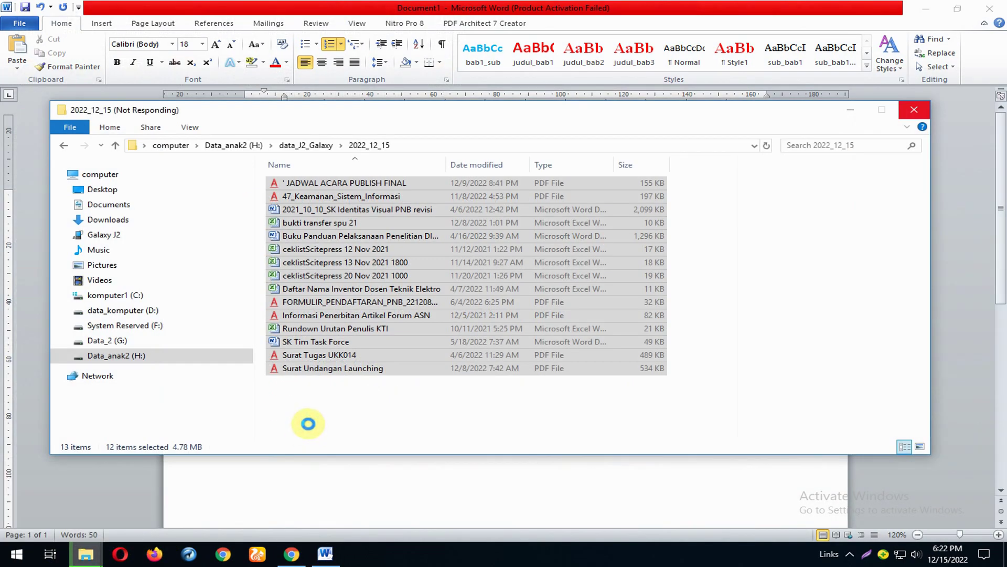
{"action": "mouse_move", "coordinate": [85, 555]}
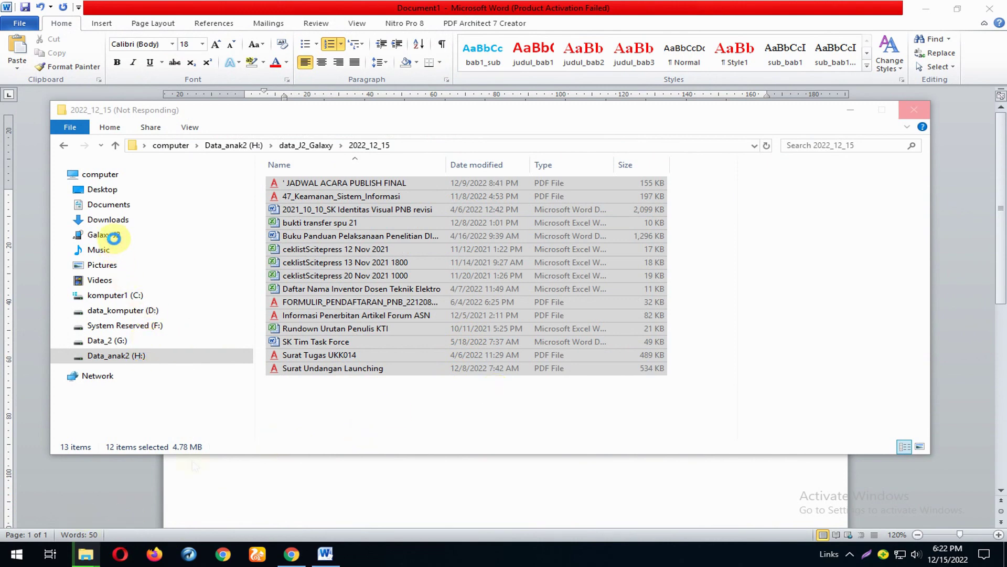
{"action": "mouse_move", "coordinate": [203, 492]}
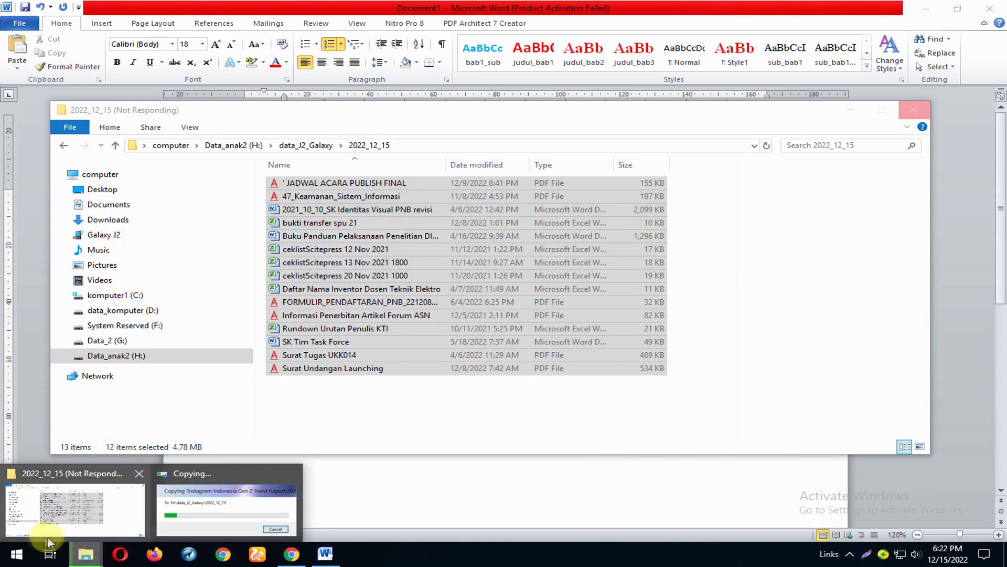
{"action": "left_click", "coordinate": [16, 554]}
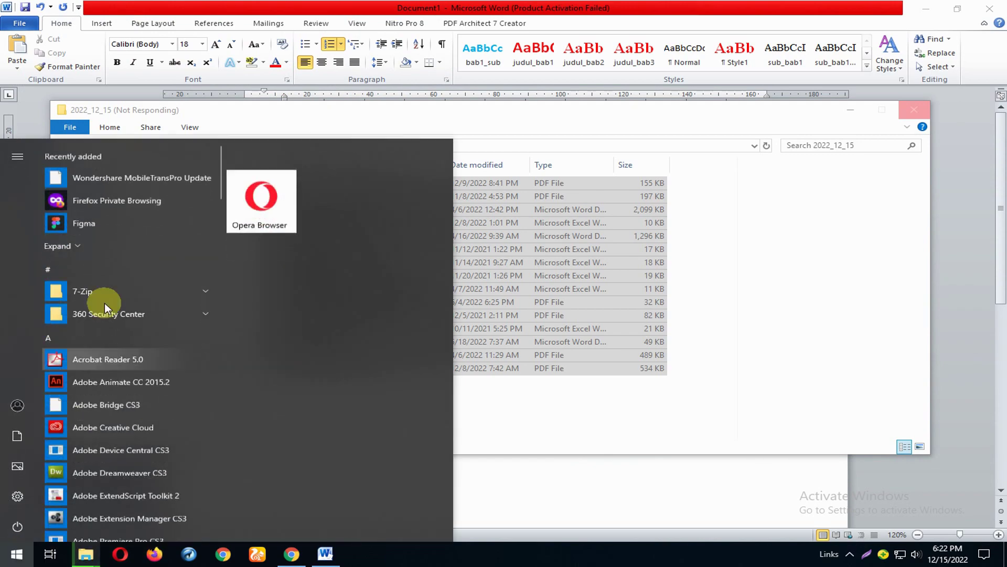
{"action": "scroll", "coordinate": [157, 388], "scroll_direction": "down", "scroll_amount": 5}
{"action": "scroll", "coordinate": [154, 390], "scroll_direction": "down", "scroll_amount": 4}
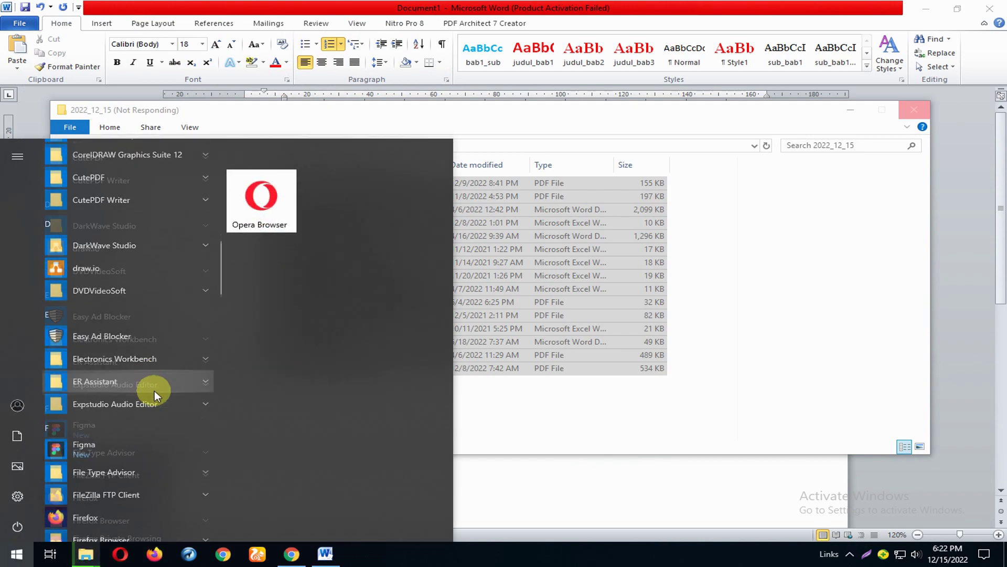
{"action": "scroll", "coordinate": [155, 391], "scroll_direction": "down", "scroll_amount": 4}
{"action": "scroll", "coordinate": [155, 392], "scroll_direction": "down", "scroll_amount": 20}
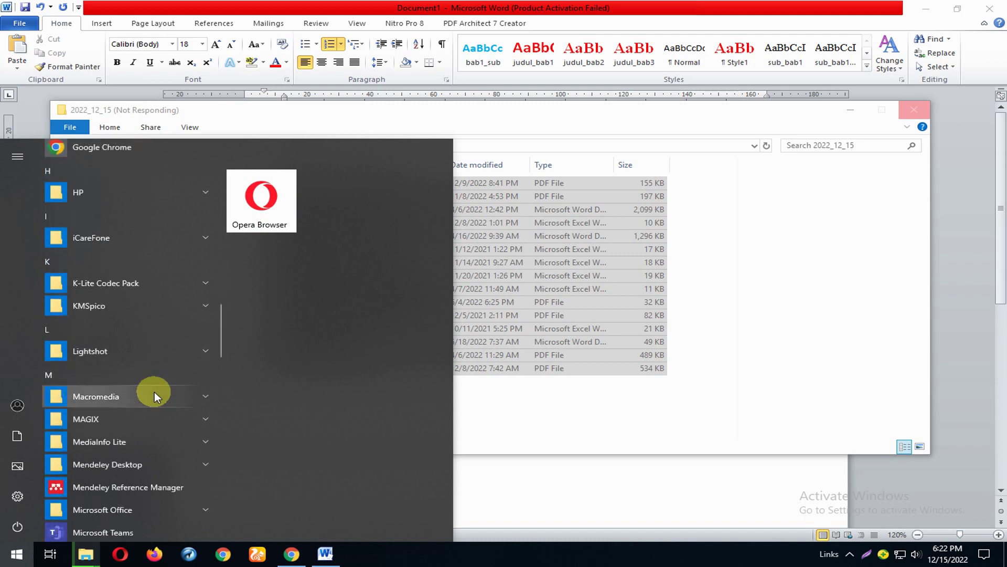
{"action": "scroll", "coordinate": [154, 396], "scroll_direction": "down", "scroll_amount": 15}
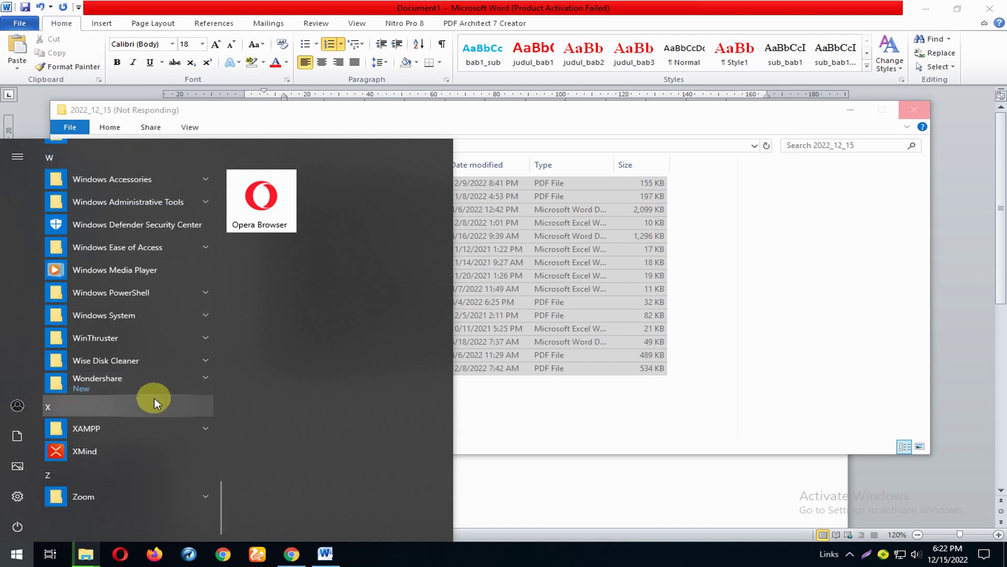
{"action": "scroll", "coordinate": [162, 449], "scroll_direction": "up", "scroll_amount": 5}
{"action": "scroll", "coordinate": [162, 448], "scroll_direction": "up", "scroll_amount": 20}
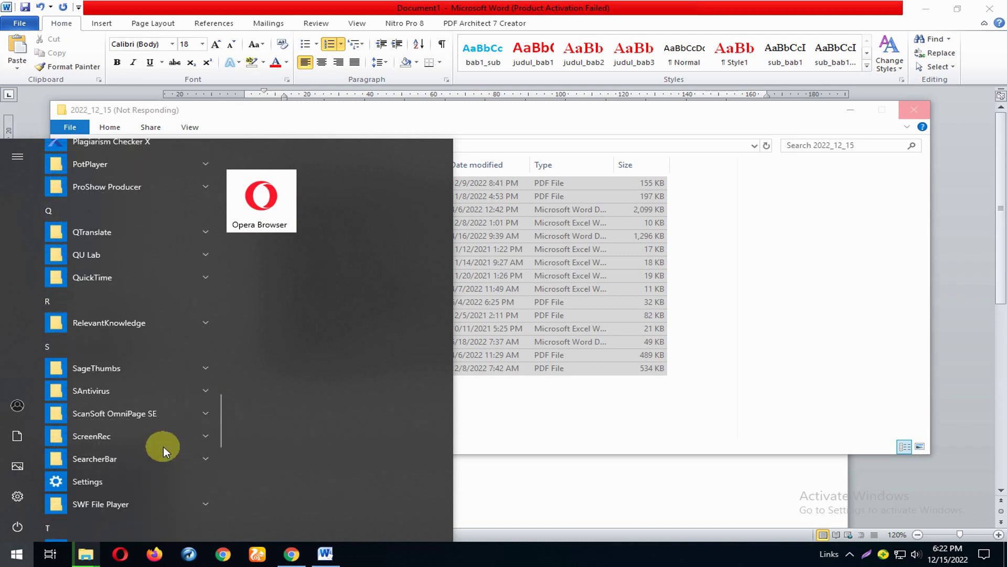
{"action": "scroll", "coordinate": [162, 446], "scroll_direction": "up", "scroll_amount": 15}
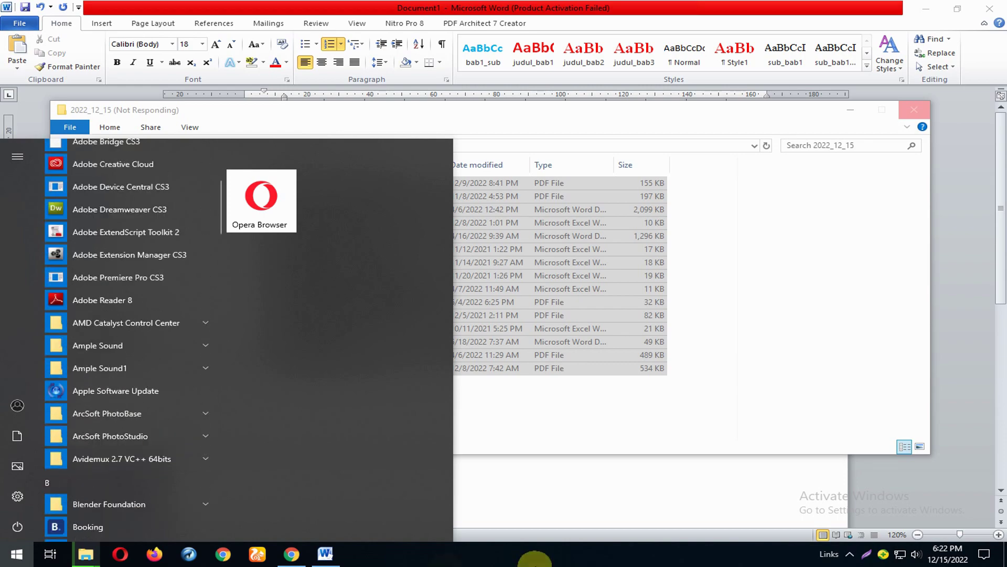
- Close the unresponsive 2022_12_15 File Explorer window by ending its process
{"action": "left_click", "coordinate": [84, 553]}
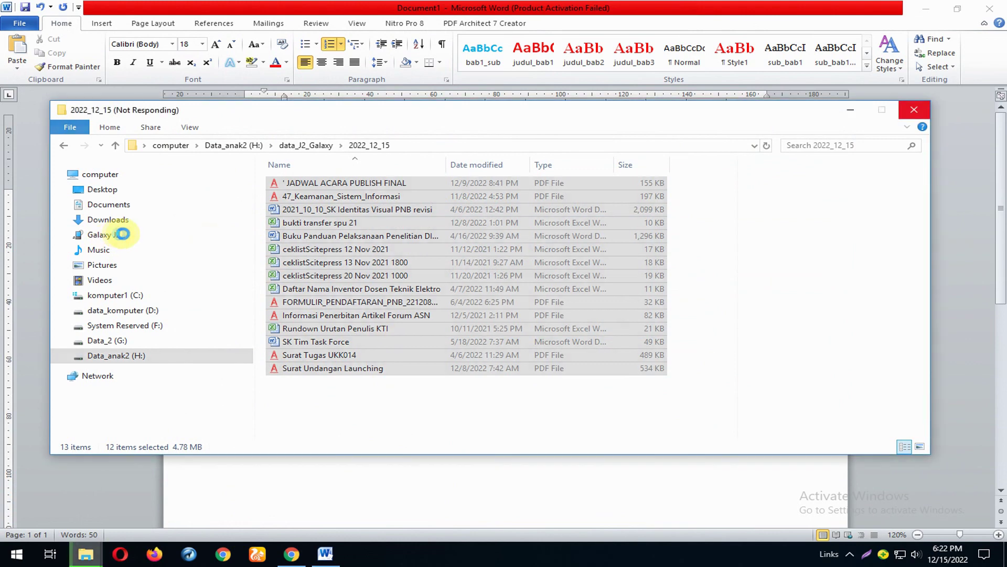
{"action": "left_click", "coordinate": [916, 112]}
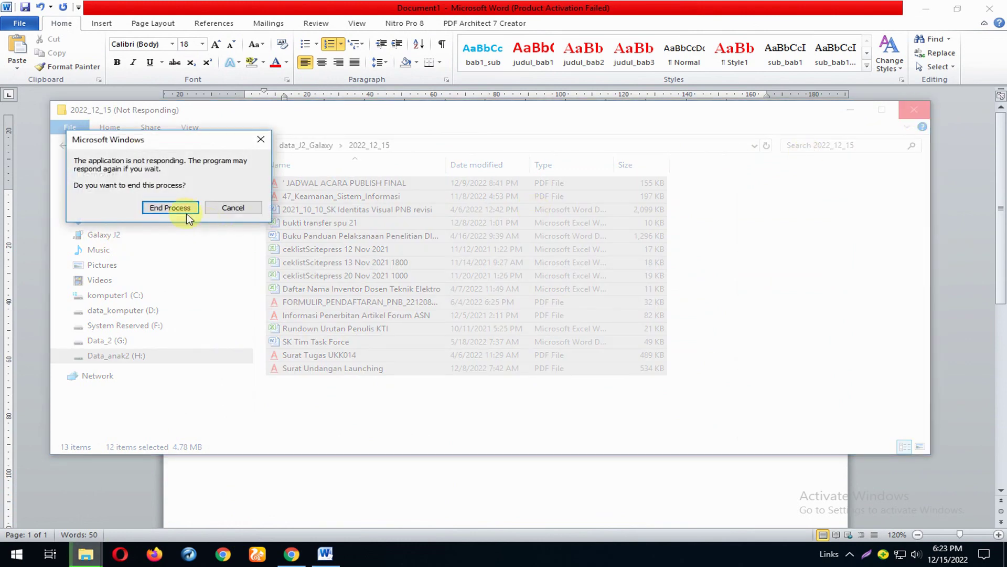
{"action": "left_click", "coordinate": [190, 208]}
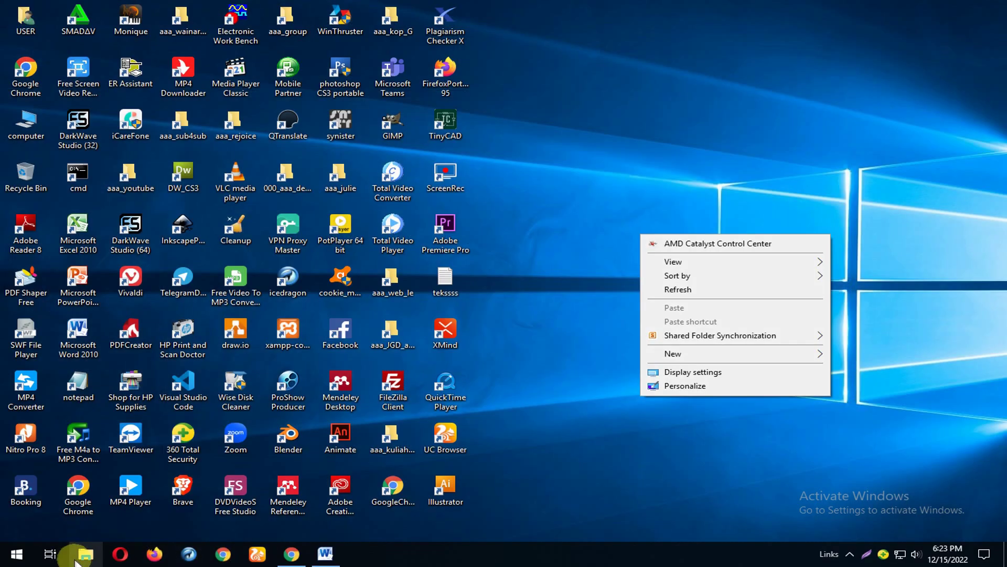
- Reopen File Explorer, go to the Telegram folder in the Galaxy J2's Phone storage and look inside its Telegram Video folder
{"action": "left_click", "coordinate": [86, 554]}
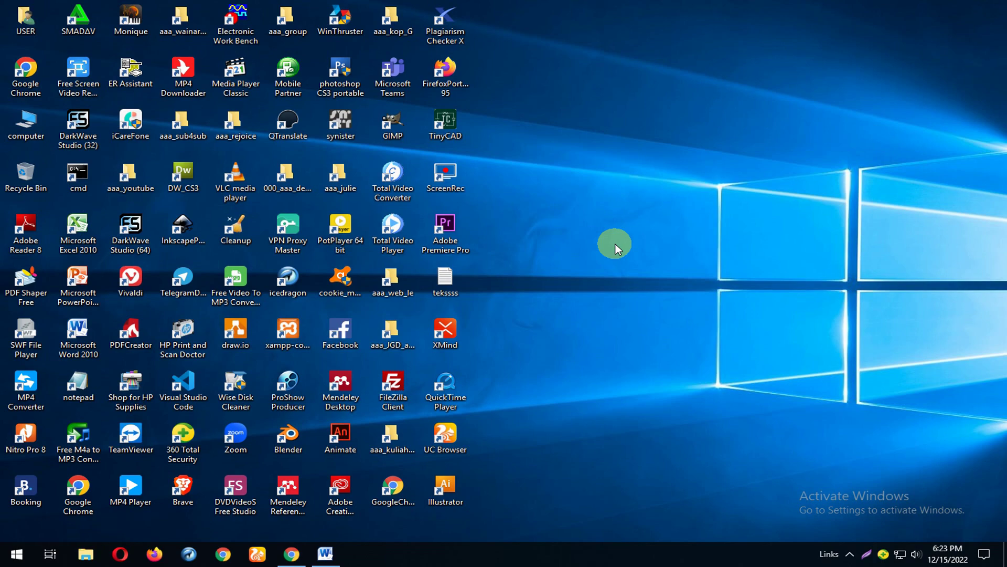
{"action": "left_click", "coordinate": [85, 554]}
{"action": "left_click", "coordinate": [107, 240]}
{"action": "double_click", "coordinate": [398, 179]}
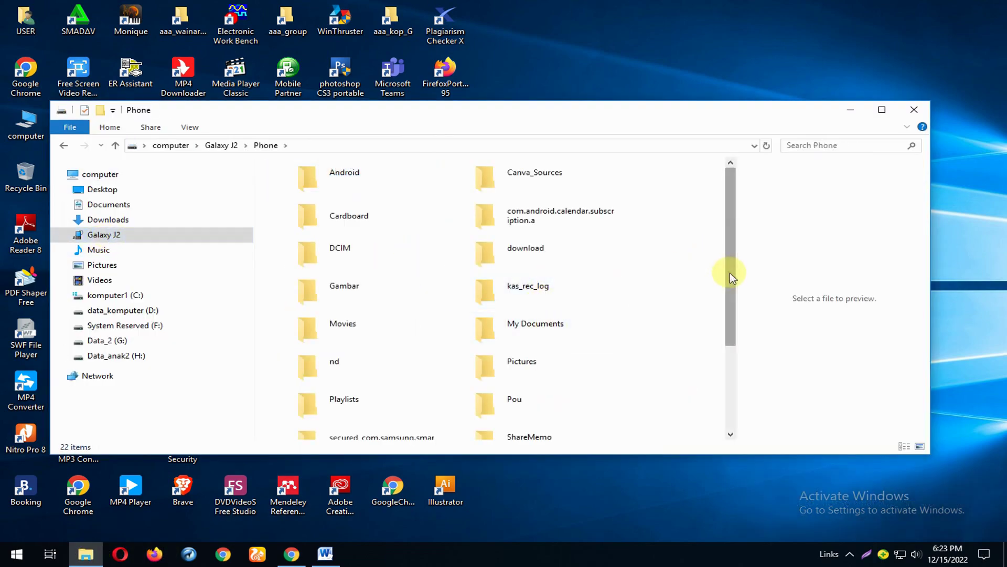
{"action": "left_click_drag", "start_coordinate": [729, 272], "coordinate": [727, 396]}
{"action": "double_click", "coordinate": [478, 341]}
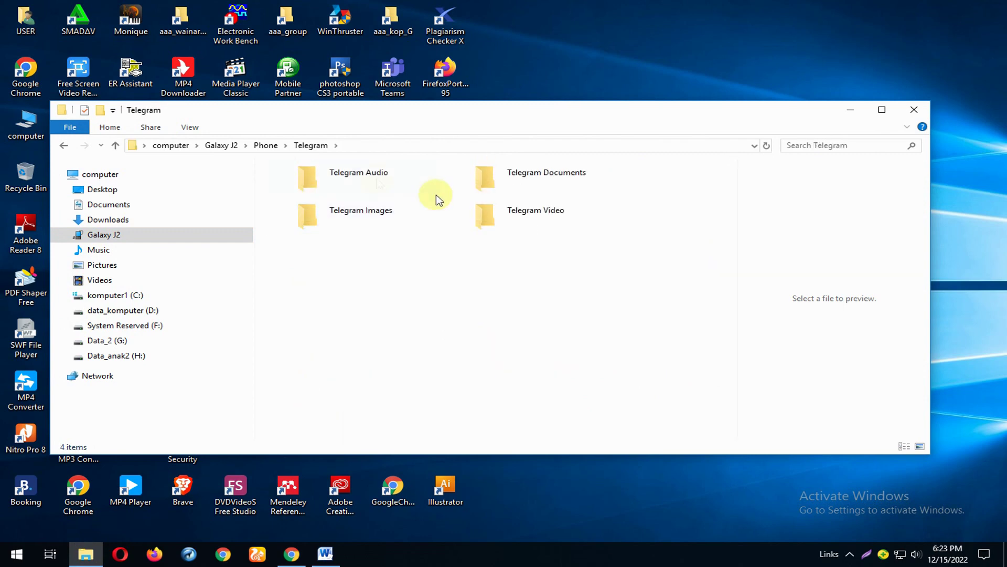
{"action": "double_click", "coordinate": [509, 212]}
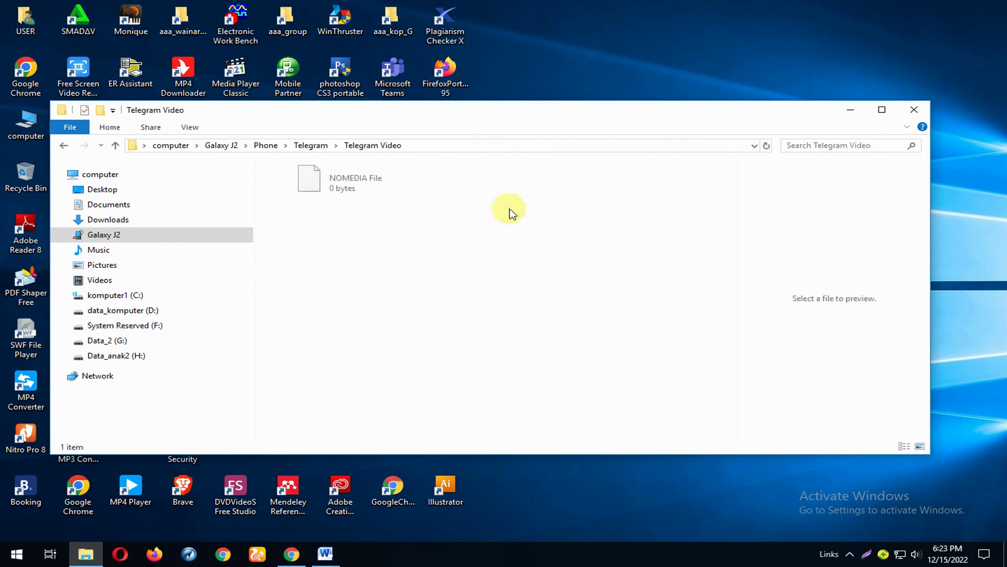
- Open the Telegram Images folder and delete all of its files except the NOMEDIA file
{"action": "left_click", "coordinate": [309, 145]}
{"action": "double_click", "coordinate": [355, 223]}
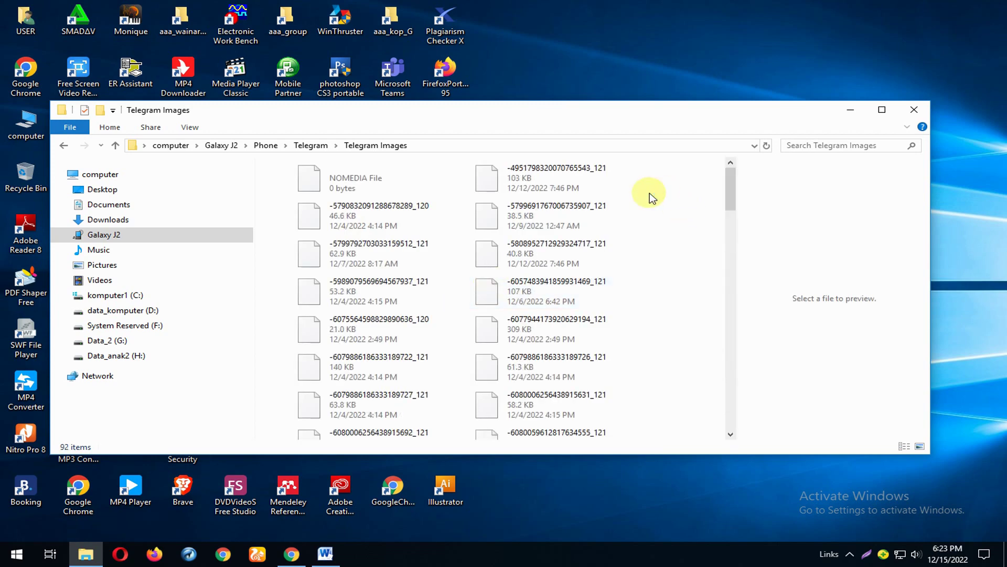
{"action": "key", "text": "ctrl+a"}
{"action": "left_click", "coordinate": [313, 179], "text": "ctrl"}
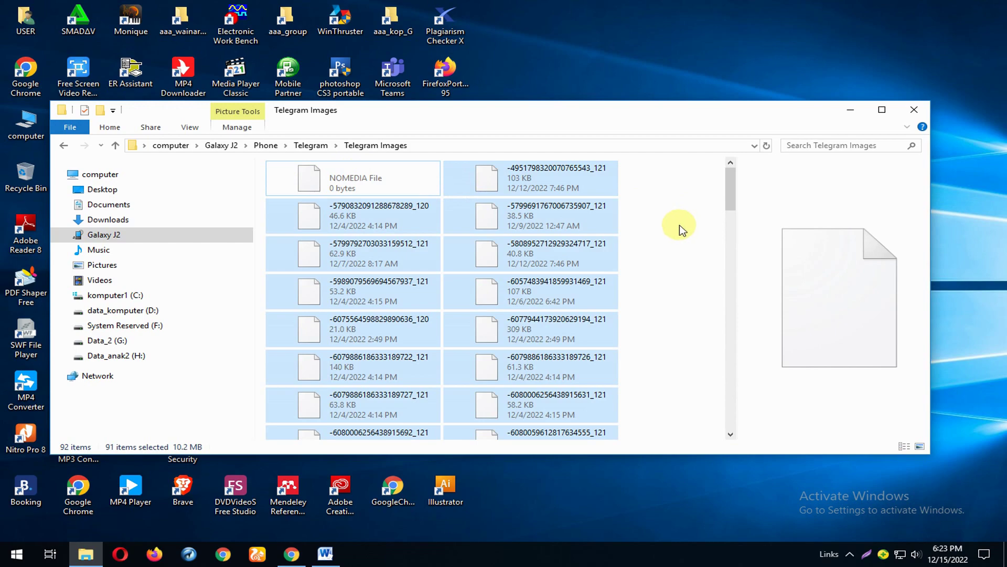
{"action": "key", "text": "Delete"}
{"action": "left_click", "coordinate": [551, 274]}
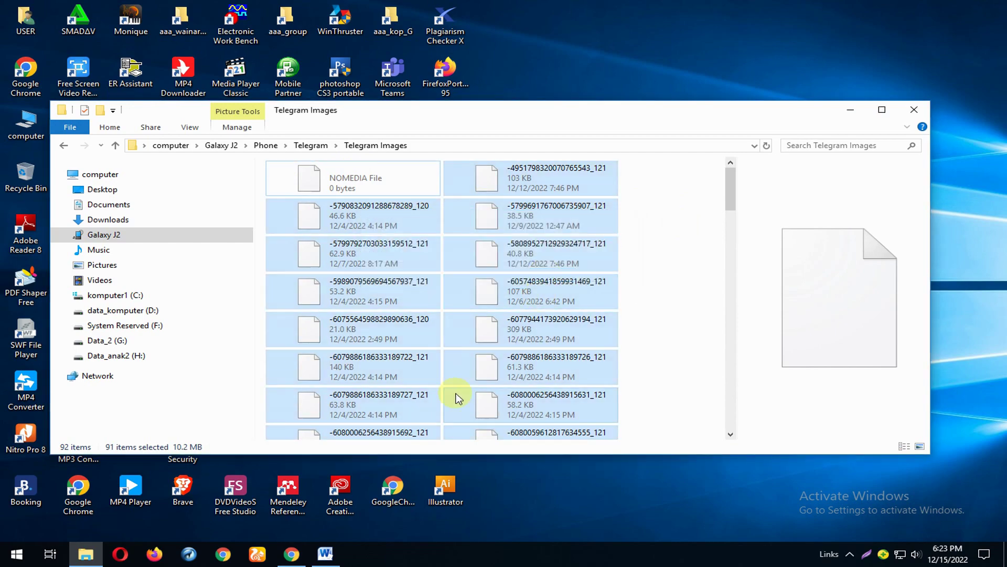
- Switch to the Word document and enter "On whatsapp or telegram or anything you want it" as item 8, starting item 9
{"action": "left_click", "coordinate": [325, 554]}
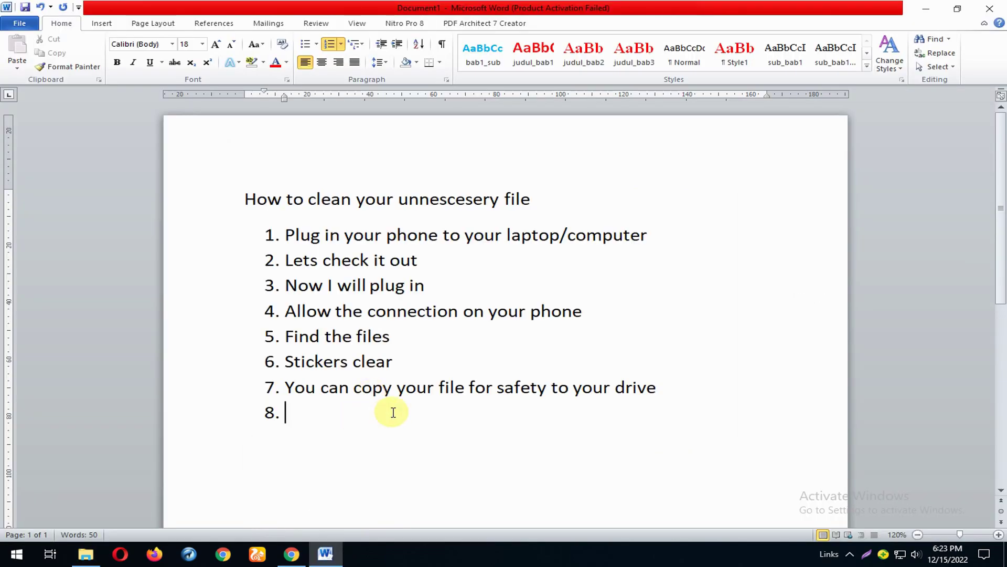
{"action": "type", "text": "On teleg"}
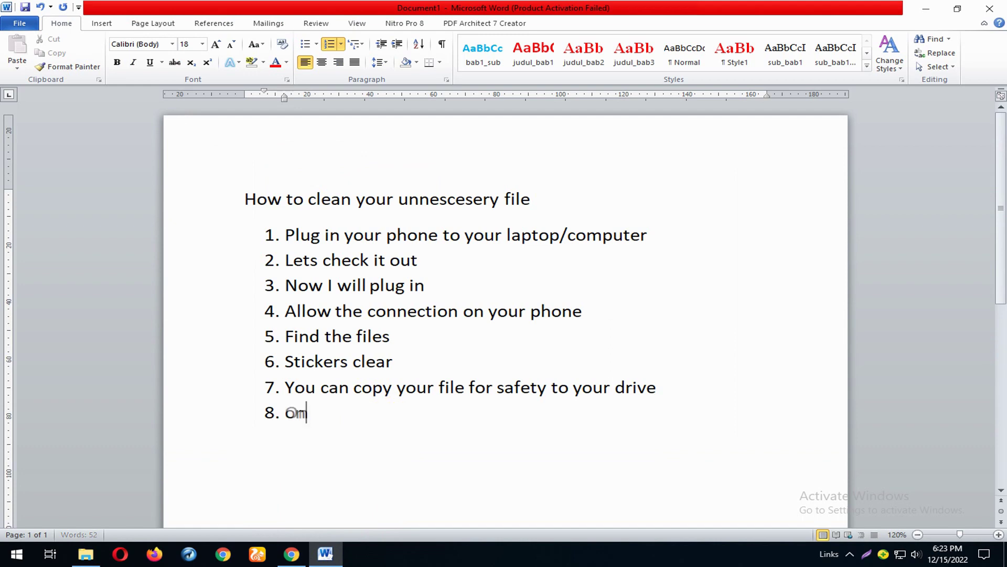
{"action": "key", "text": "BackSpace"}
{"action": "key", "text": "BackSpace"}
{"action": "key", "text": "BackSpace"}
{"action": "type", "text": "whats"}
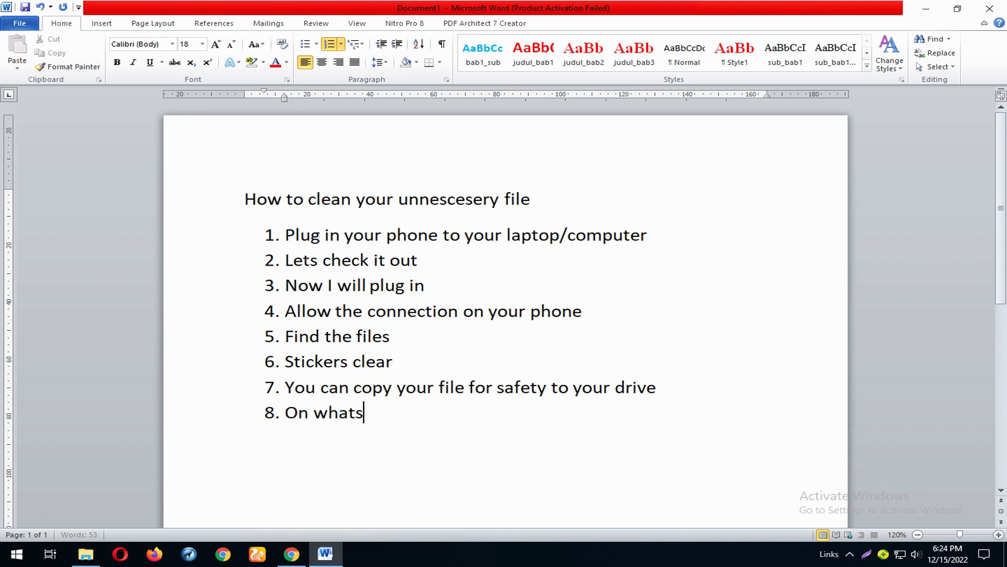
{"action": "type", "text": "app or"}
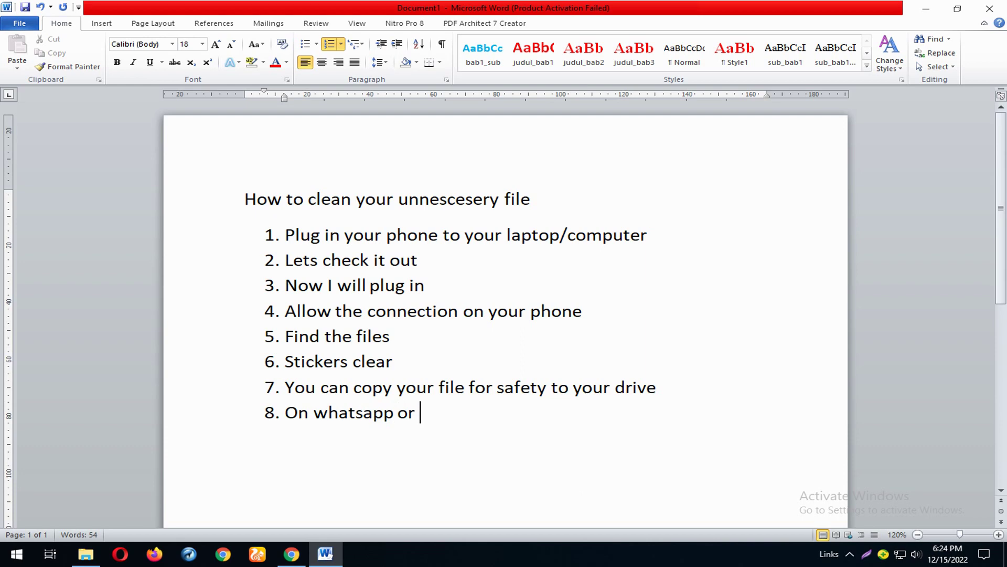
{"action": "type", "text": " telegram"}
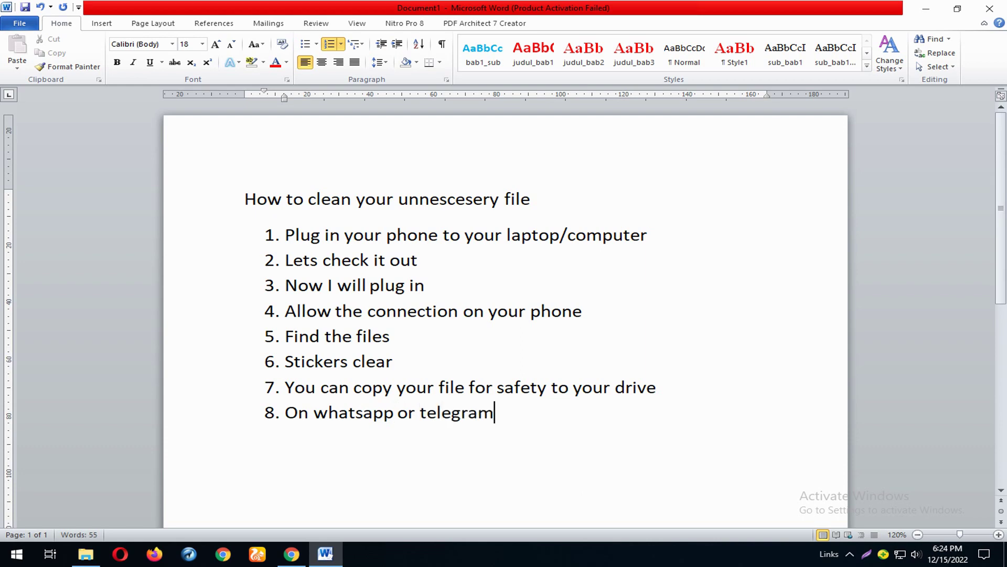
{"action": "type", "text": " or anything you w"}
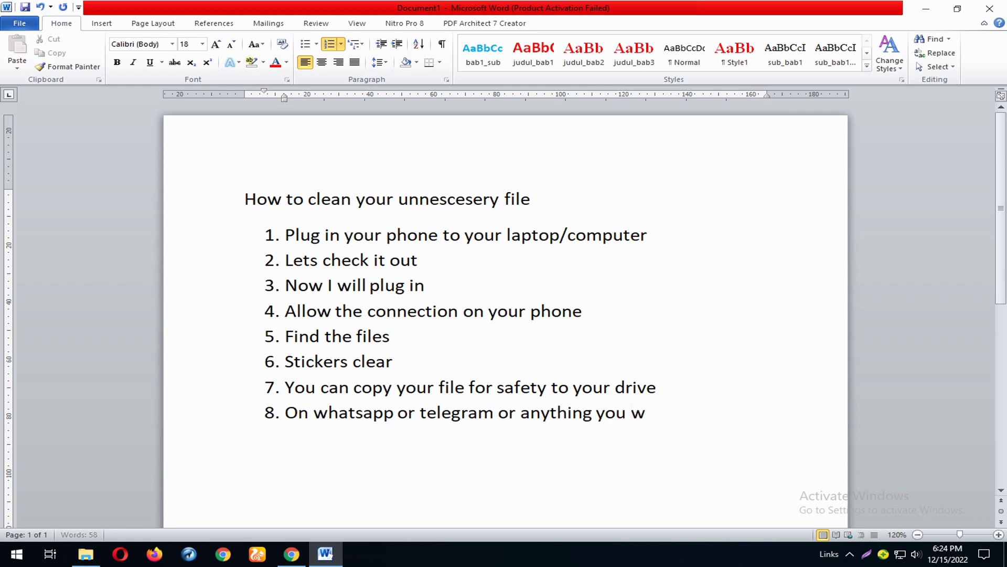
{"action": "type", "text": "ant it"}
{"action": "key", "text": "Return"}
{"action": "type", "text": "but be"}
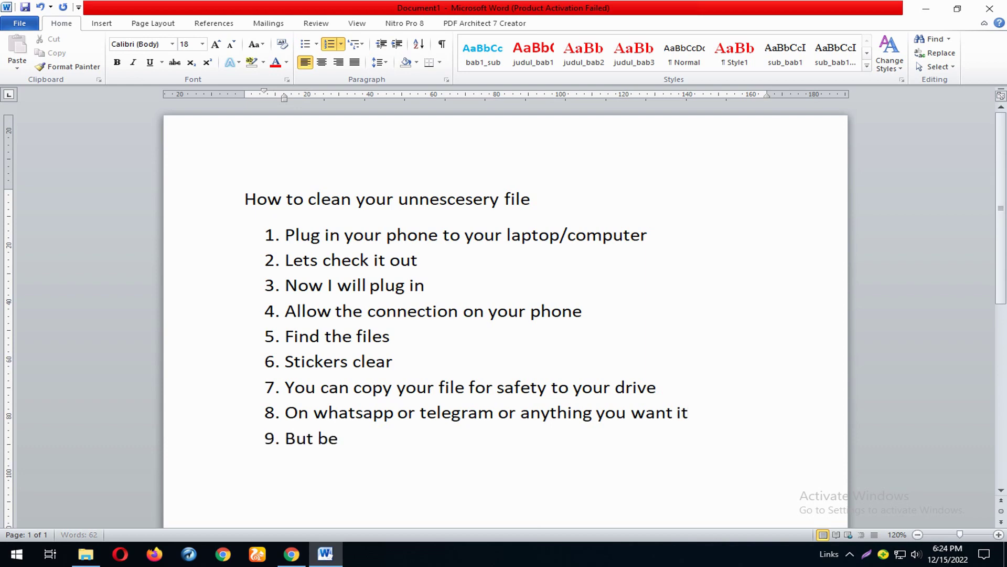
{"action": "type", "text": " carefull"}
{"action": "key", "text": "BackSpace"}
{"action": "key", "text": "Return"}
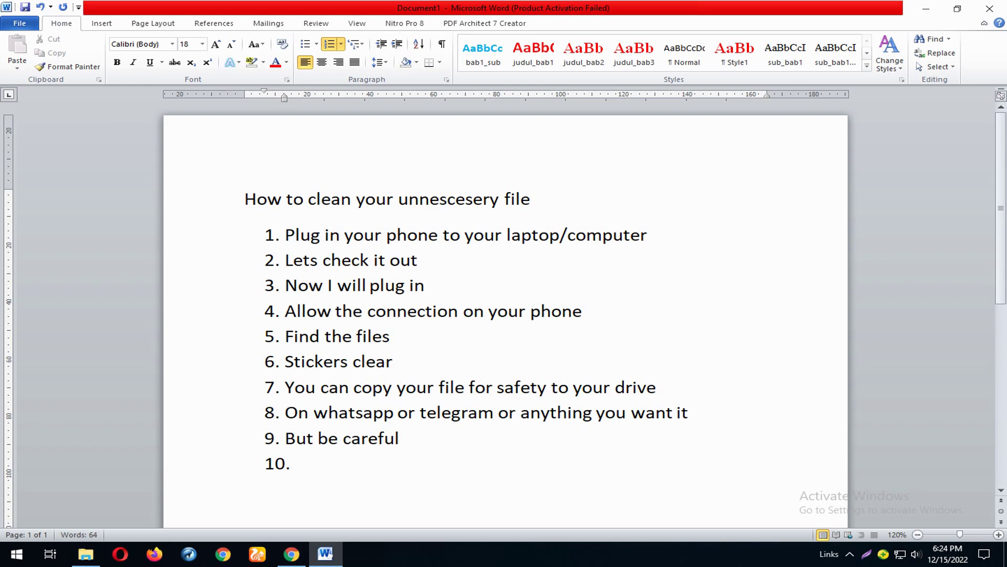
{"action": "type", "text": "follow step 7"}
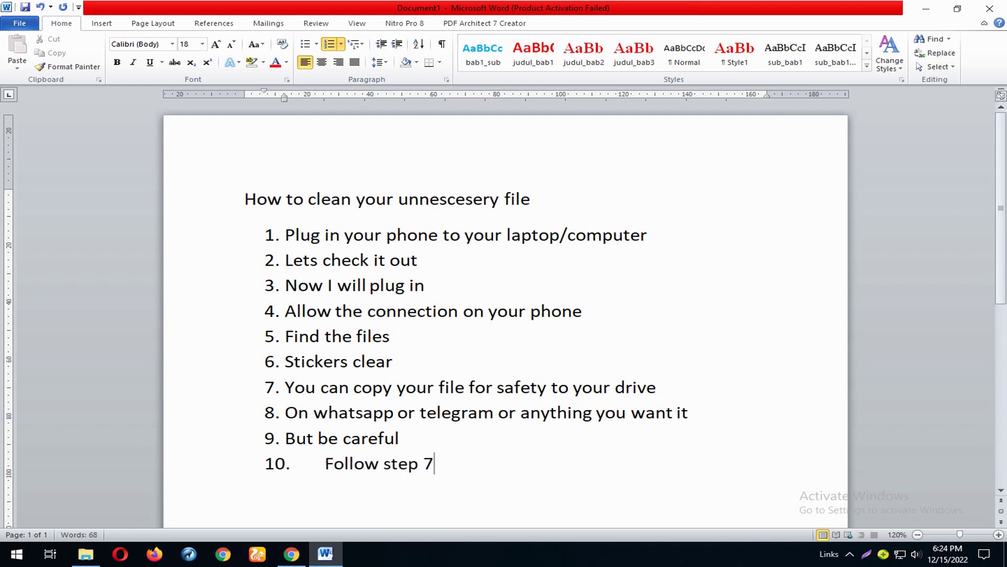
{"action": "key", "text": "ctrl+z"}
{"action": "key", "text": "ctrl+z"}
{"action": "key", "text": "ctrl+z"}
{"action": "key", "text": "ctrl+z"}
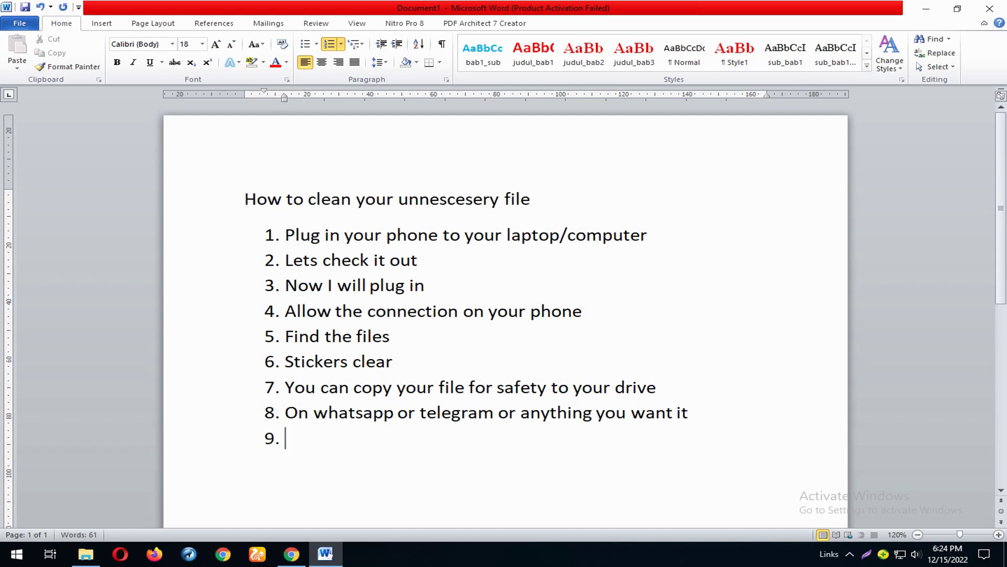
- Enter "But be careful" as item 9 and begin item 10 with "follo"
{"action": "type", "text": "But be care"}
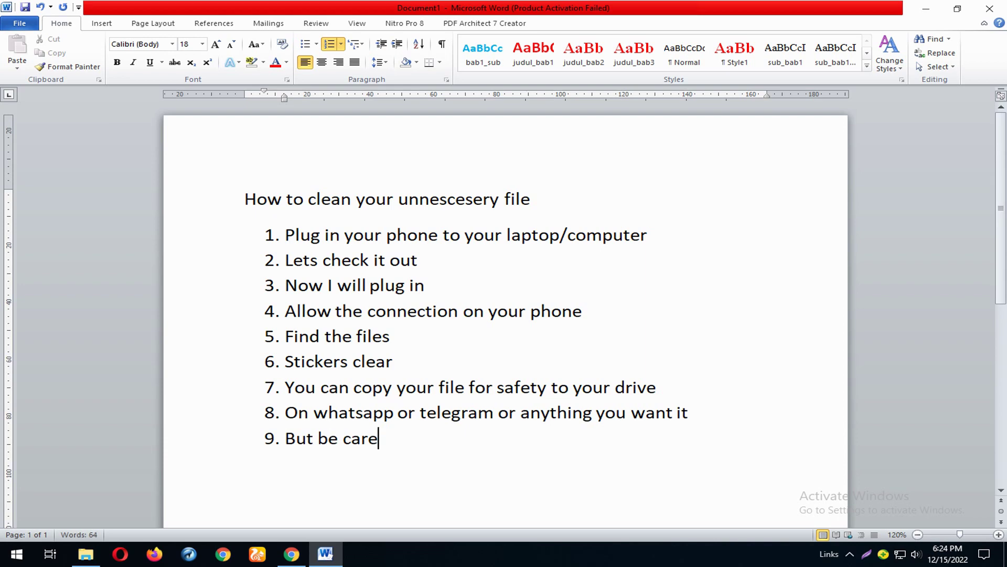
{"action": "type", "text": "full"}
{"action": "key", "text": "BackSpace"}
{"action": "key", "text": "Return"}
{"action": "type", "text": "follo"}
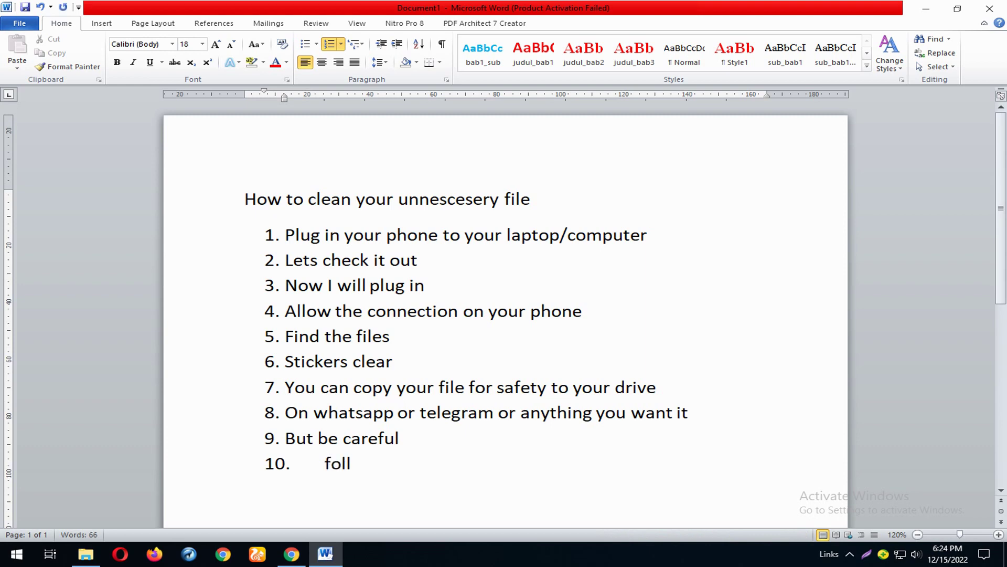